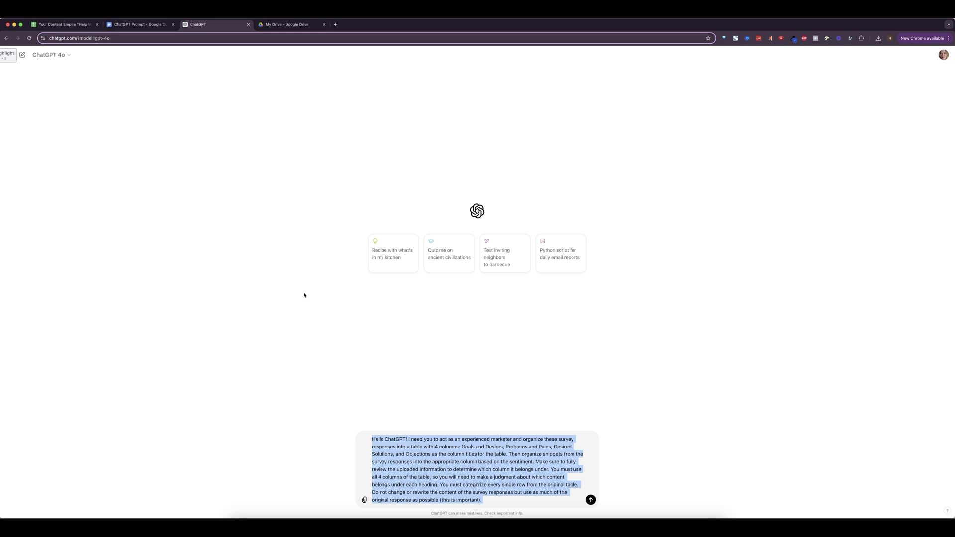
pyautogui.click(78, 24)
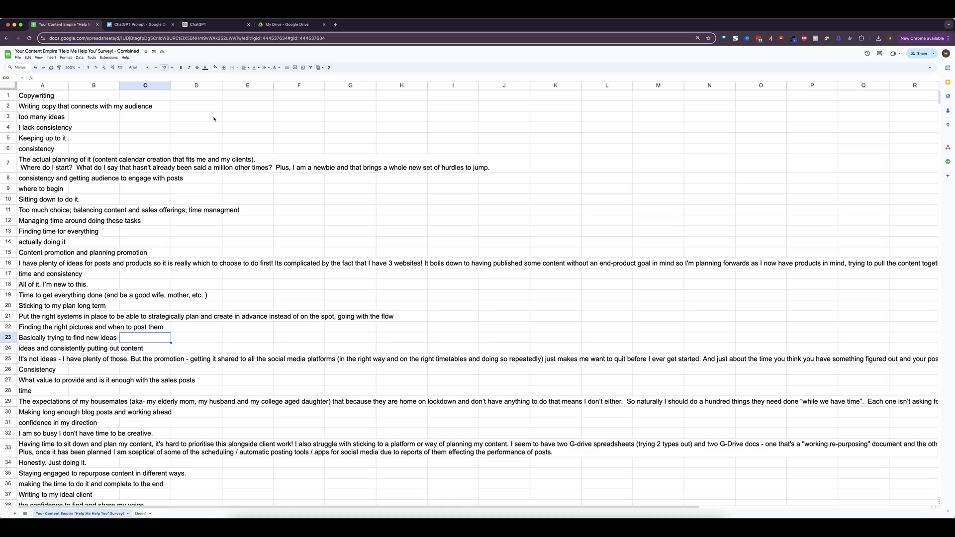
pyautogui.scroll(-20, 58, 159)
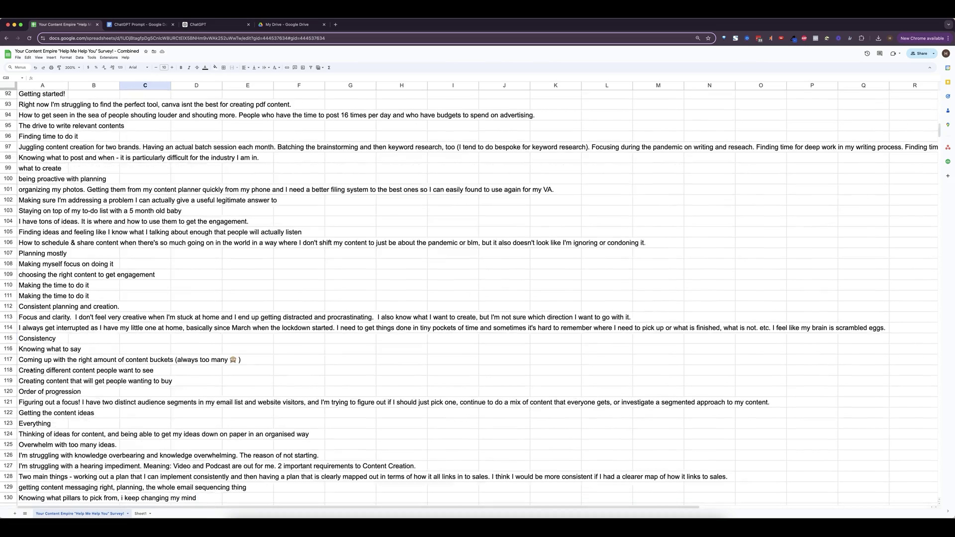
pyautogui.scroll(20, 32, 369)
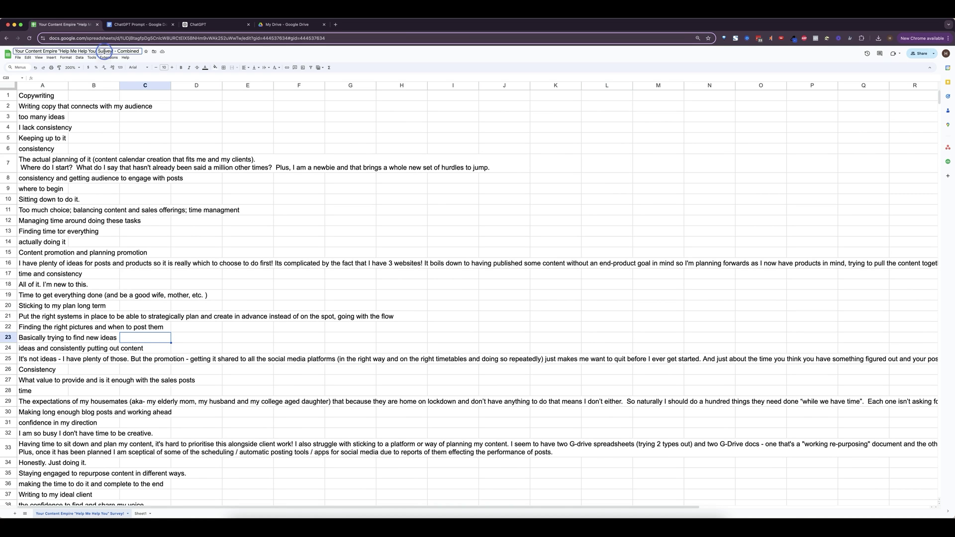
pyautogui.click(104, 51)
pyautogui.press('super+c')
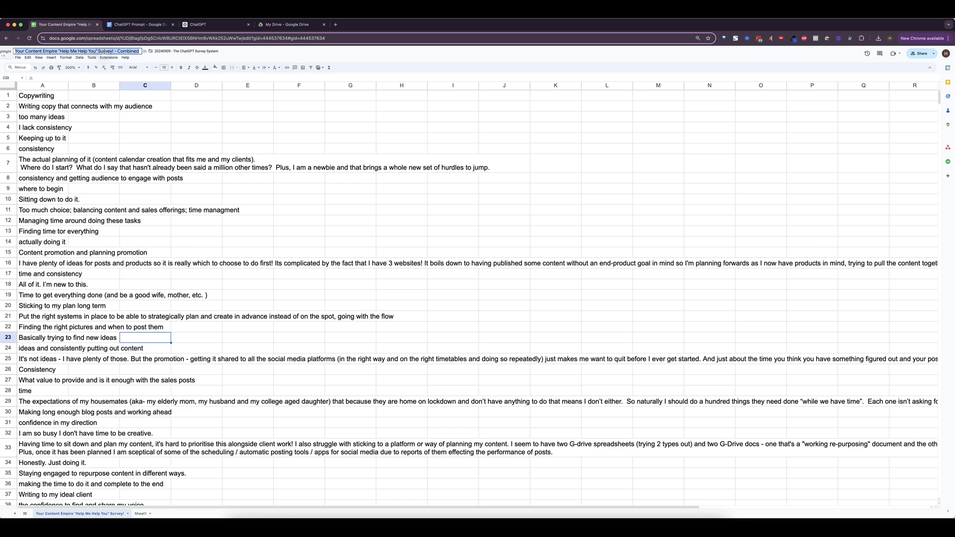
pyautogui.click(217, 26)
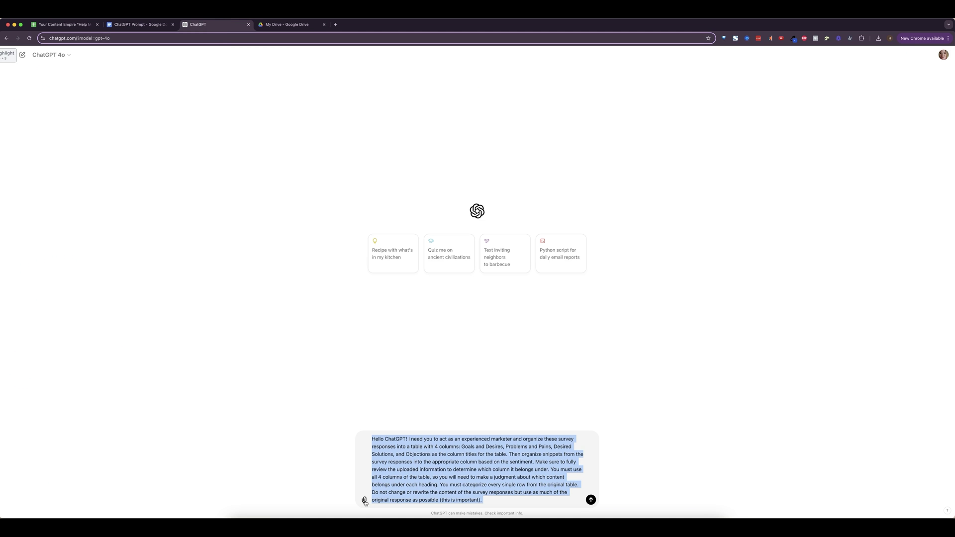
# Step: Attach the 'Your Content Empire "Help Me Help You" Survey! - Combined' sheet from Google Drive and send the prompt
pyautogui.click(365, 501)
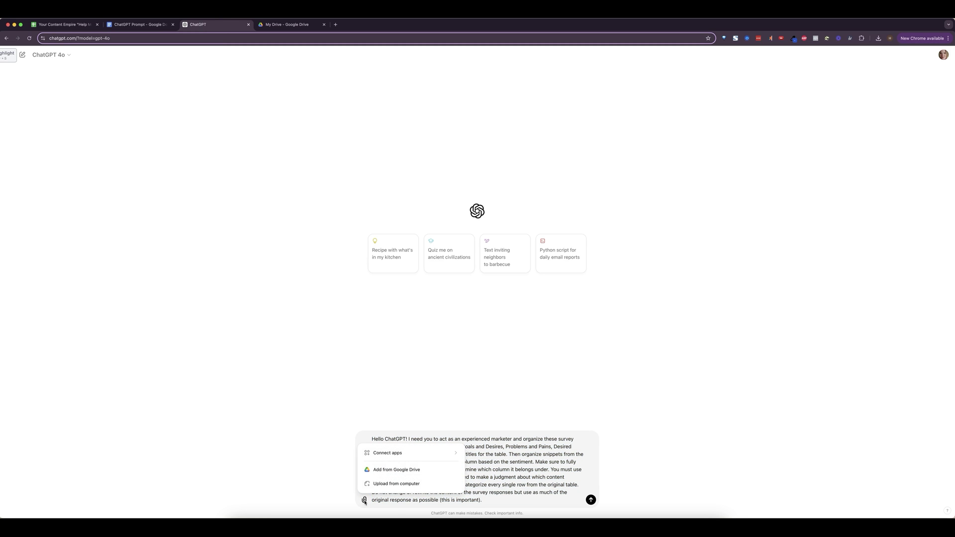
pyautogui.click(364, 501)
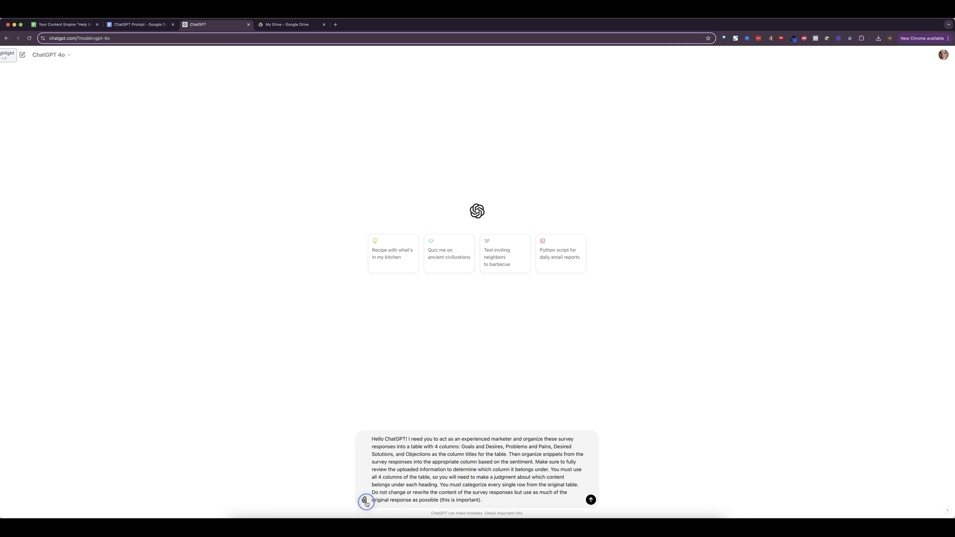
pyautogui.click(364, 500)
pyautogui.click(393, 470)
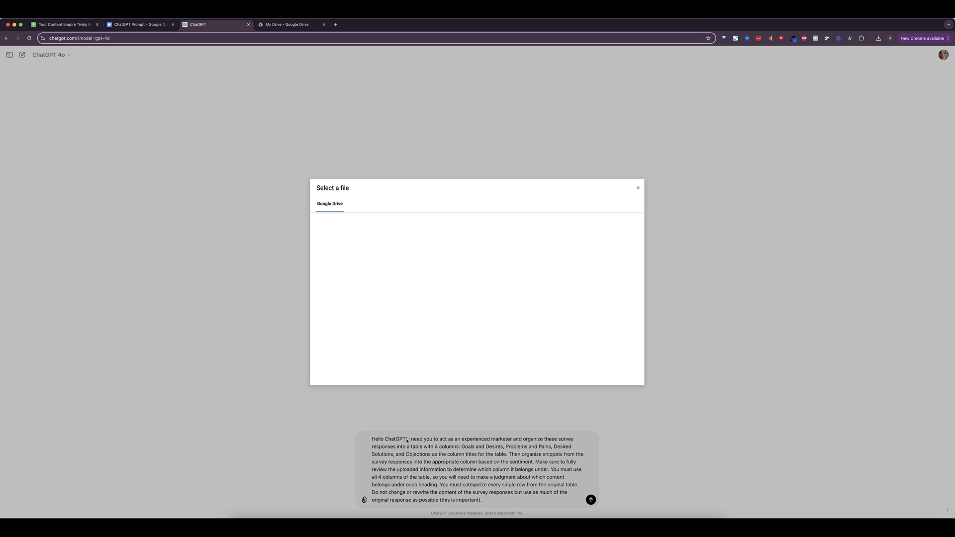
pyautogui.press('super+v')
pyautogui.press('Return')
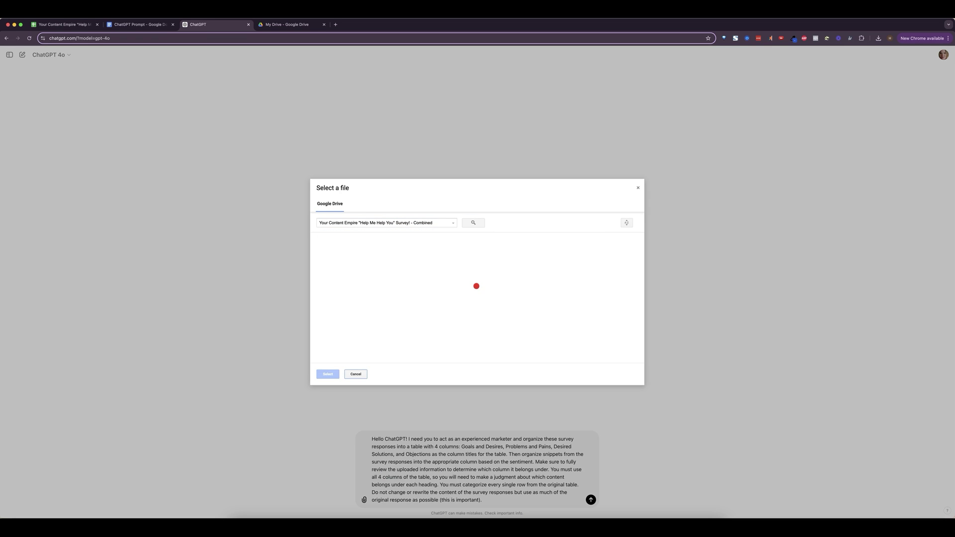
pyautogui.doubleClick(380, 255)
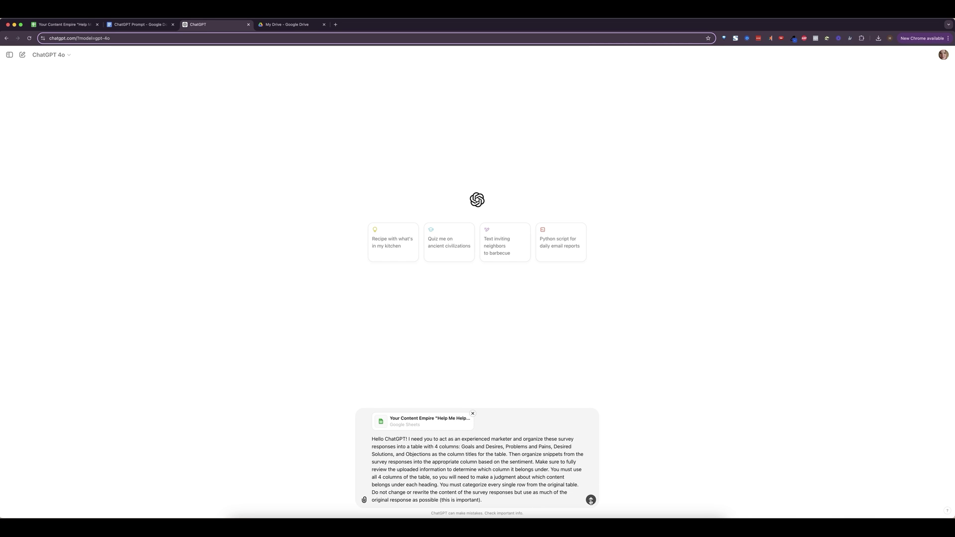
pyautogui.click(591, 500)
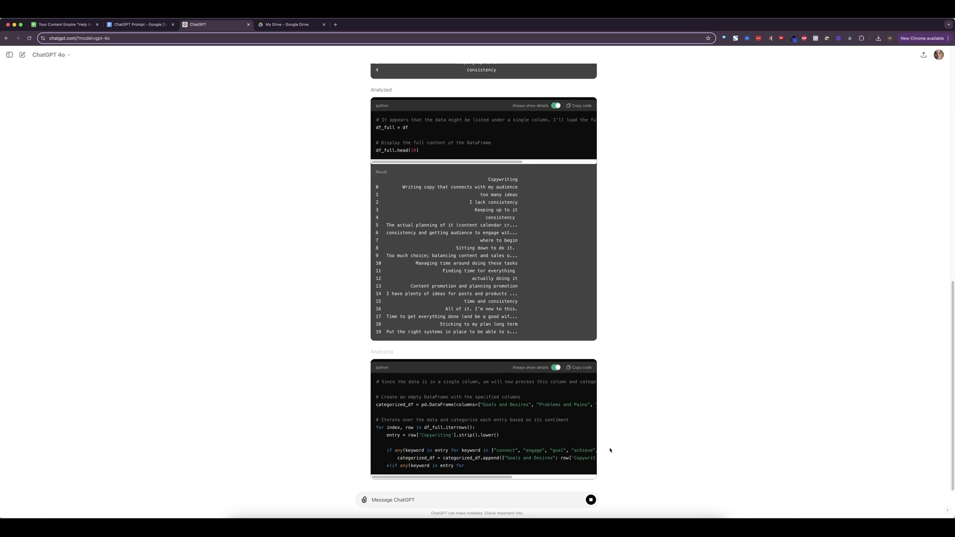
# Step: Review ChatGPT's Categorized Survey Responses table and download it as a CSV
pyautogui.scroll(-10, 532, 432)
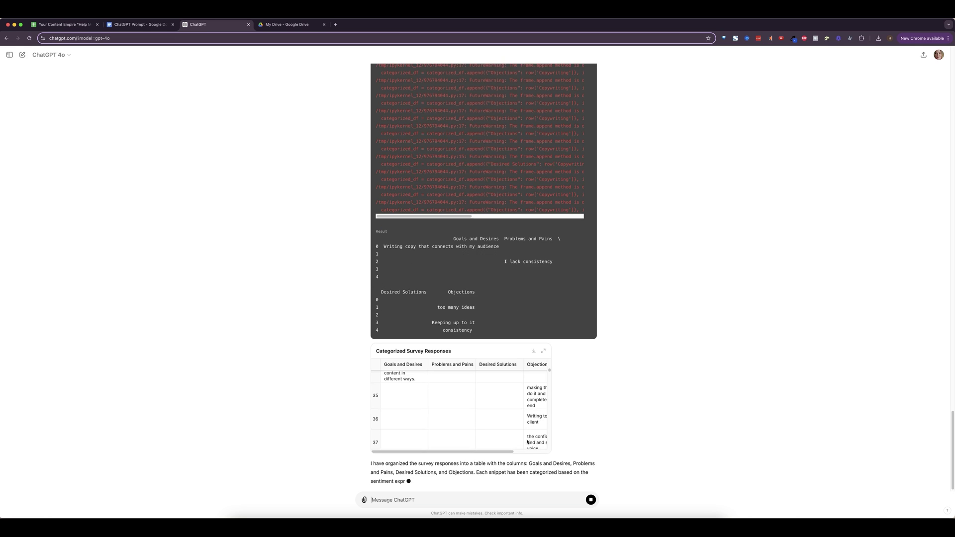
pyautogui.scroll(-5, 527, 441)
pyautogui.scroll(3, 521, 424)
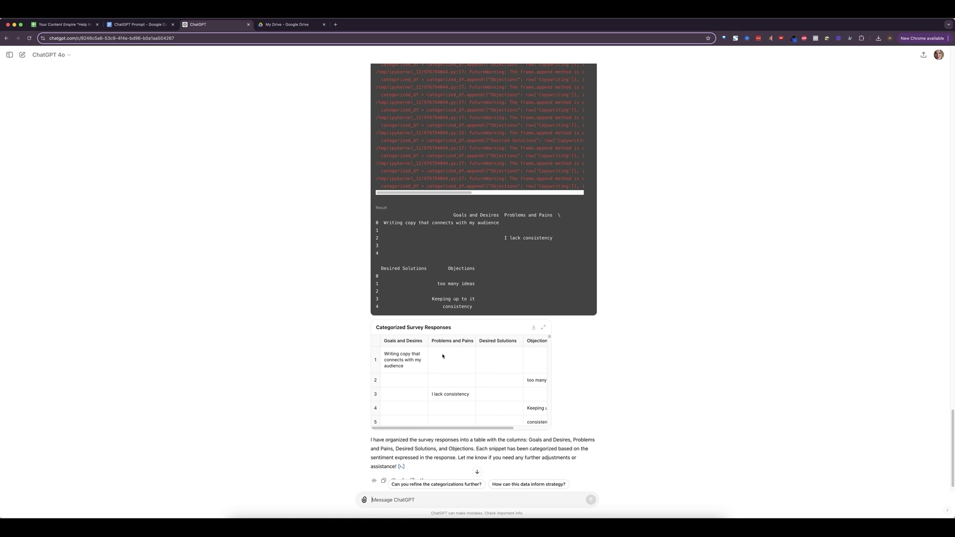
pyautogui.click(534, 328)
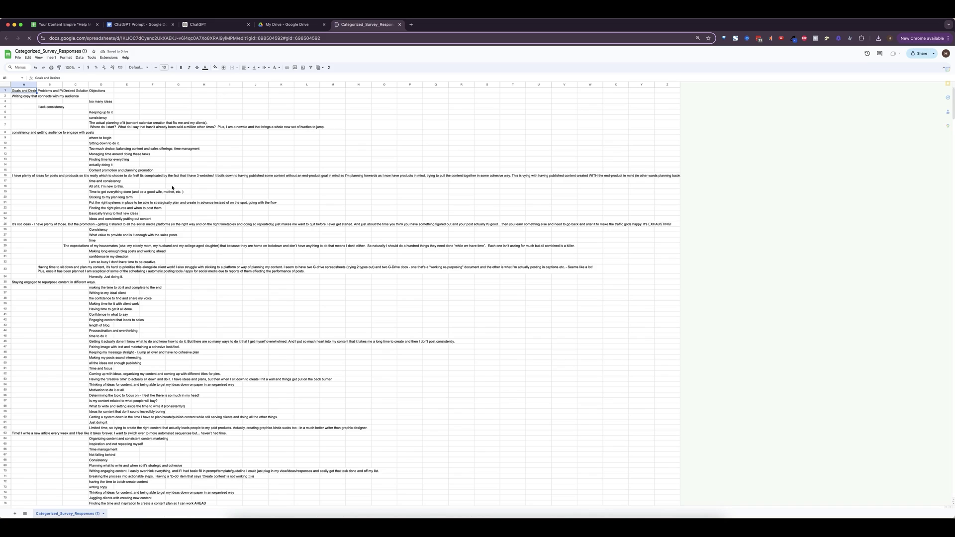
# Step: Select rows A2:E265 of Categorized_Survey_Responses (1) and go back to the combined survey file
pyautogui.scroll(-15, 149, 287)
pyautogui.scroll(15, 150, 287)
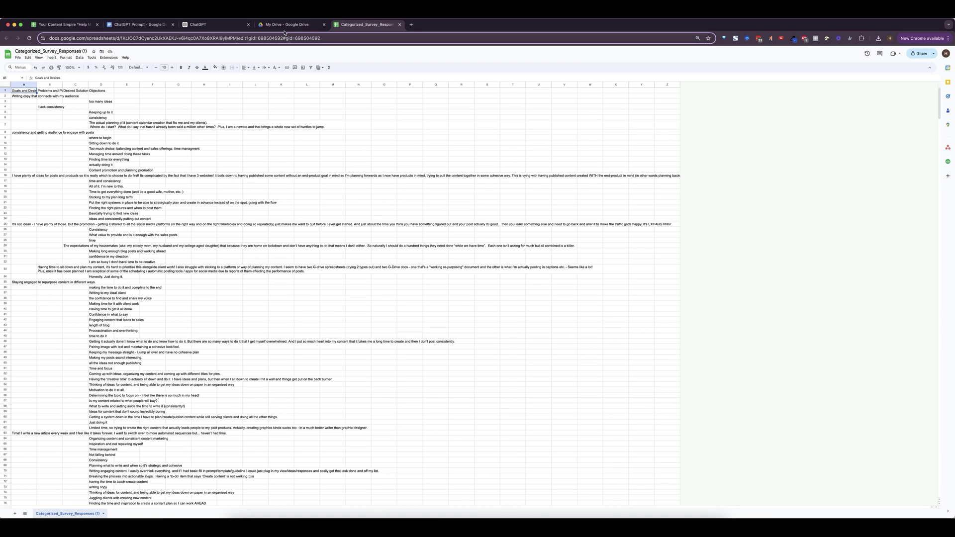
pyautogui.click(125, 155)
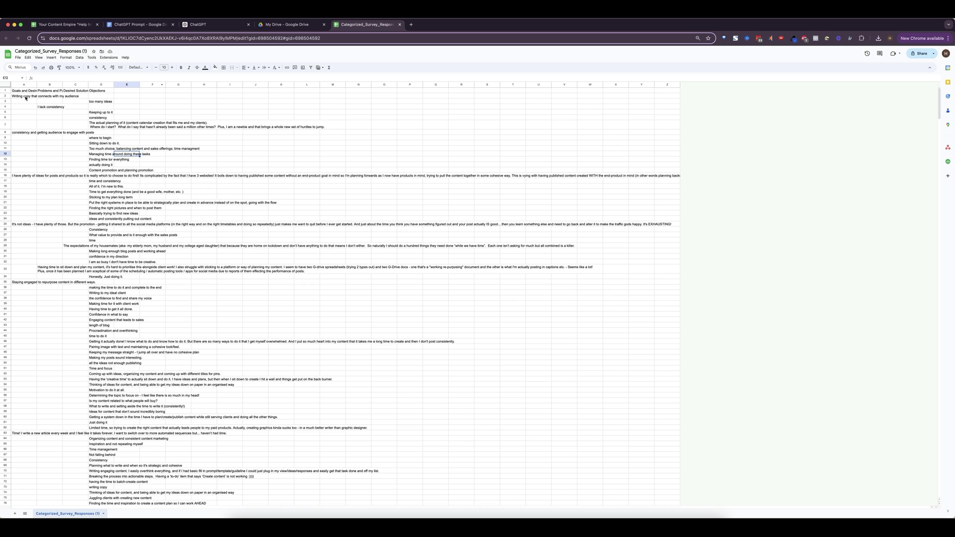
pyautogui.moveTo(26, 97); pyautogui.dragTo(133, 442)
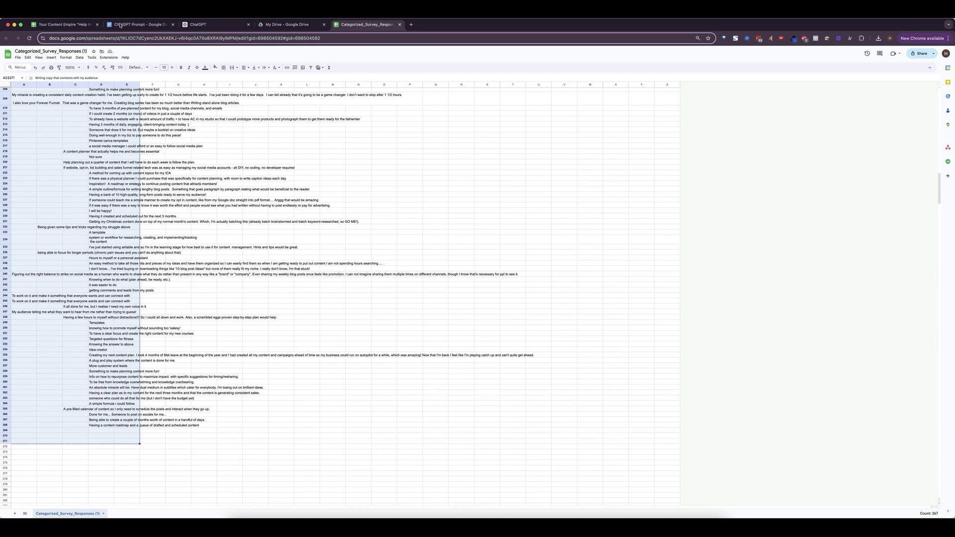
pyautogui.click(82, 28)
# Step: Paste the categorized responses into Sheet1 starting at cell A2
pyautogui.click(140, 513)
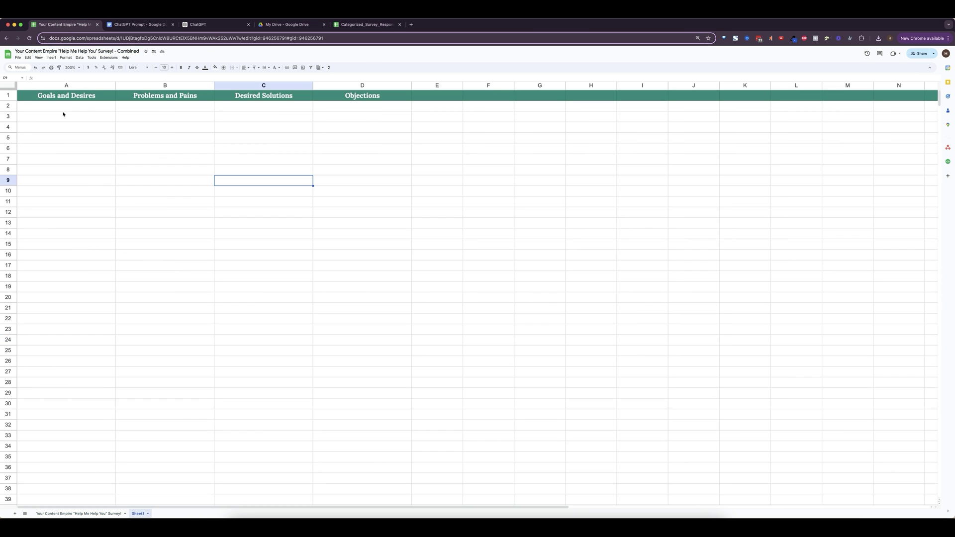
pyautogui.click(62, 105)
pyautogui.press('cmd+v')
pyautogui.click(130, 179)
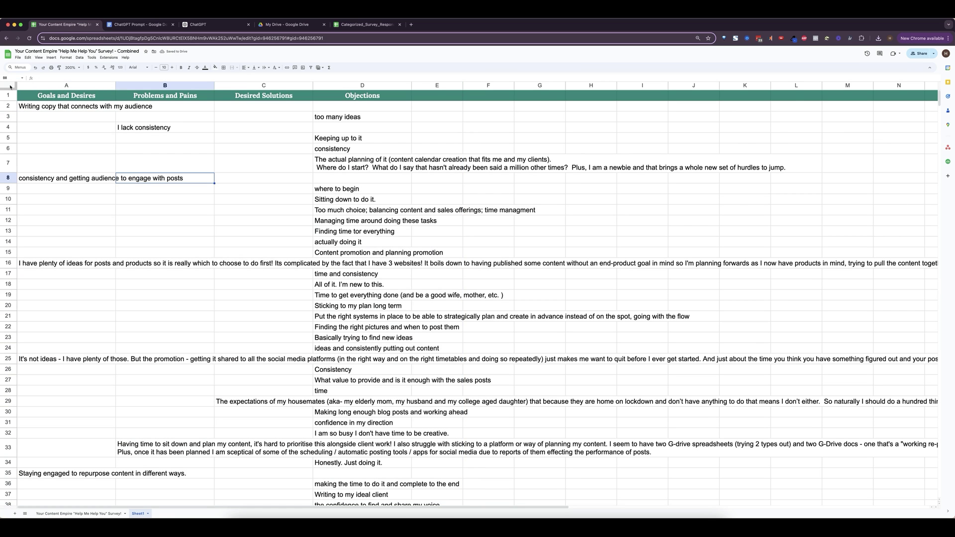
# Step: Sort the whole sheet A to Z by Goals and Desires, treating row 1 as a header
pyautogui.click(9, 85)
pyautogui.click(80, 57)
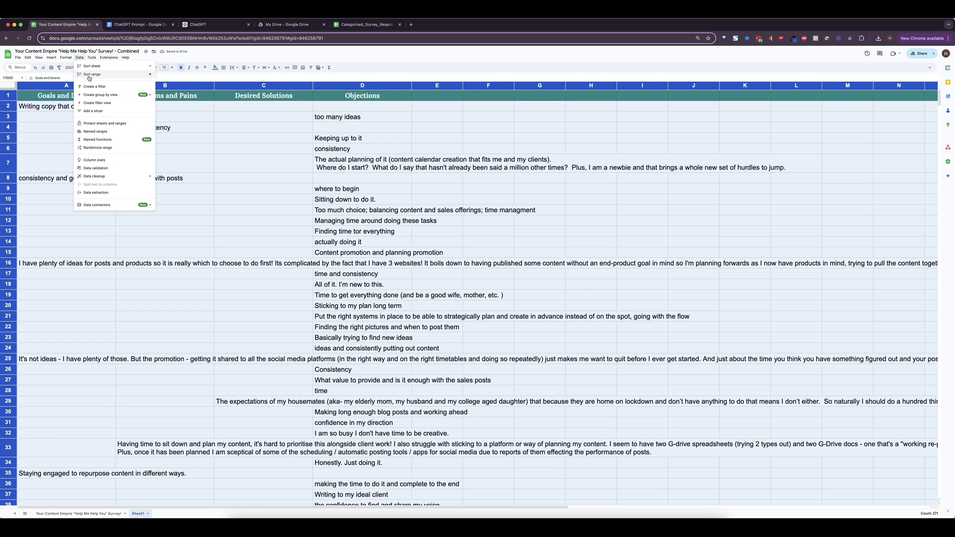
pyautogui.moveTo(89, 78)
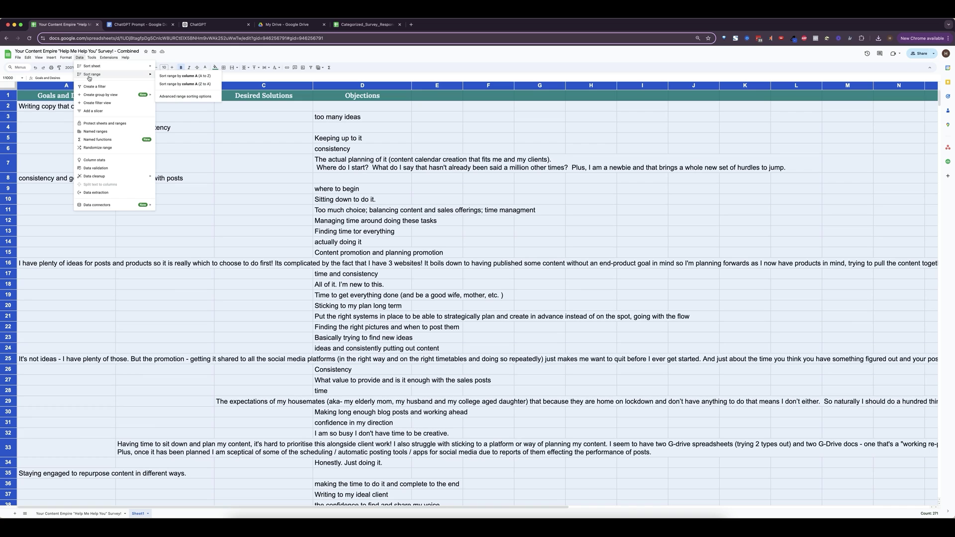
pyautogui.click(206, 99)
pyautogui.click(437, 262)
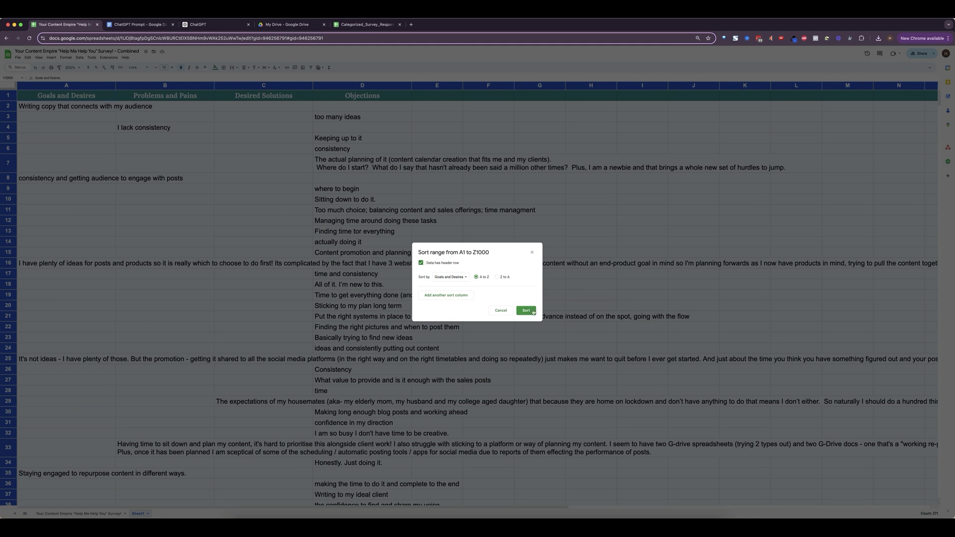
pyautogui.click(450, 277)
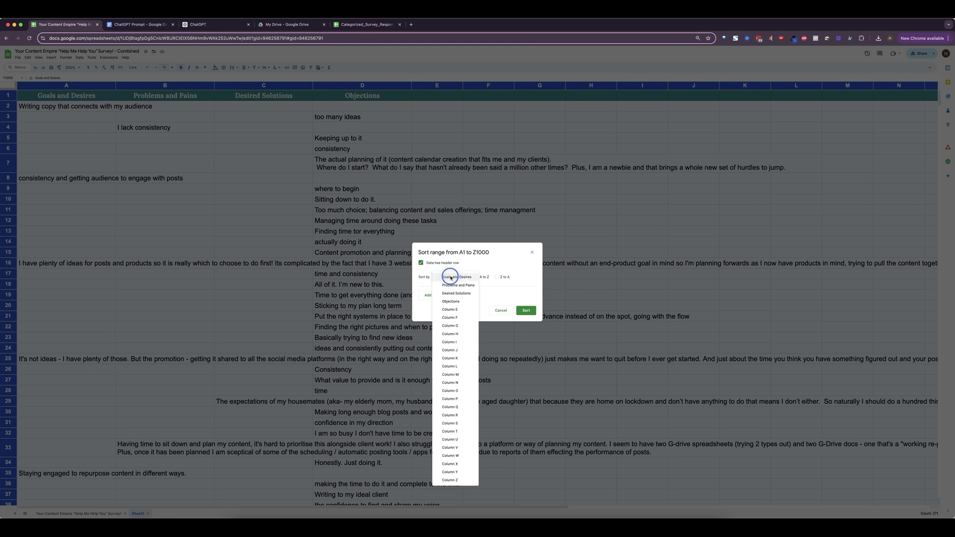
pyautogui.click(450, 276)
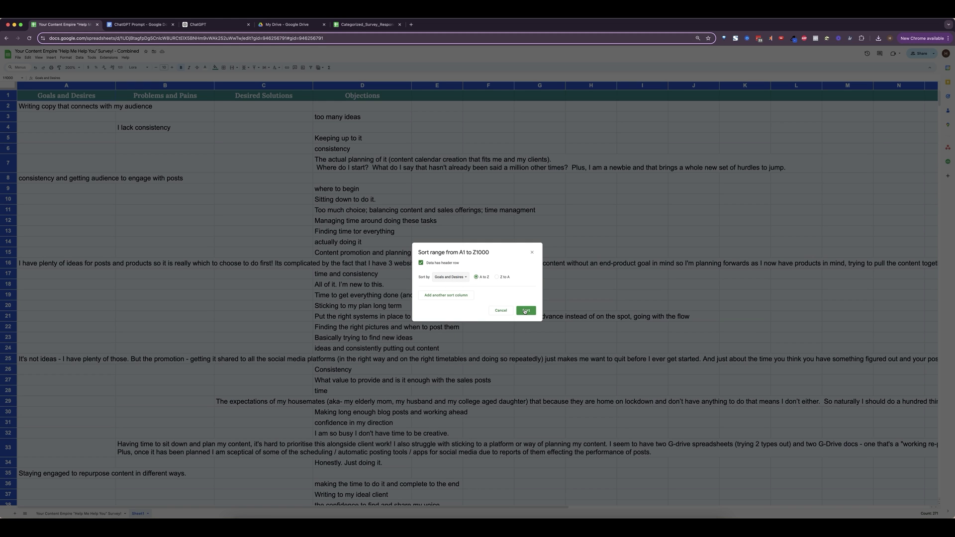
pyautogui.click(525, 310)
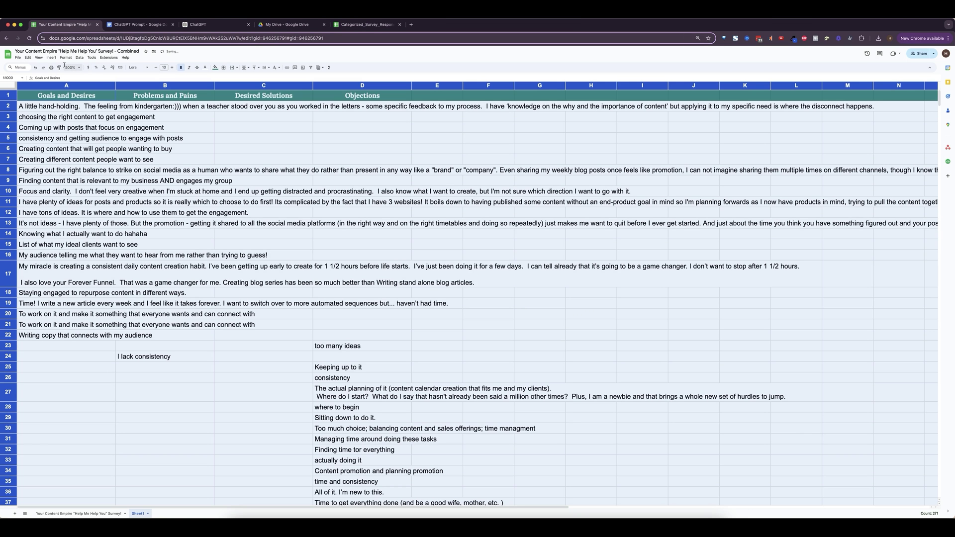
pyautogui.click(79, 58)
# Step: Cancel the whole-sheet sort and leave column A unsorted
pyautogui.moveTo(90, 78)
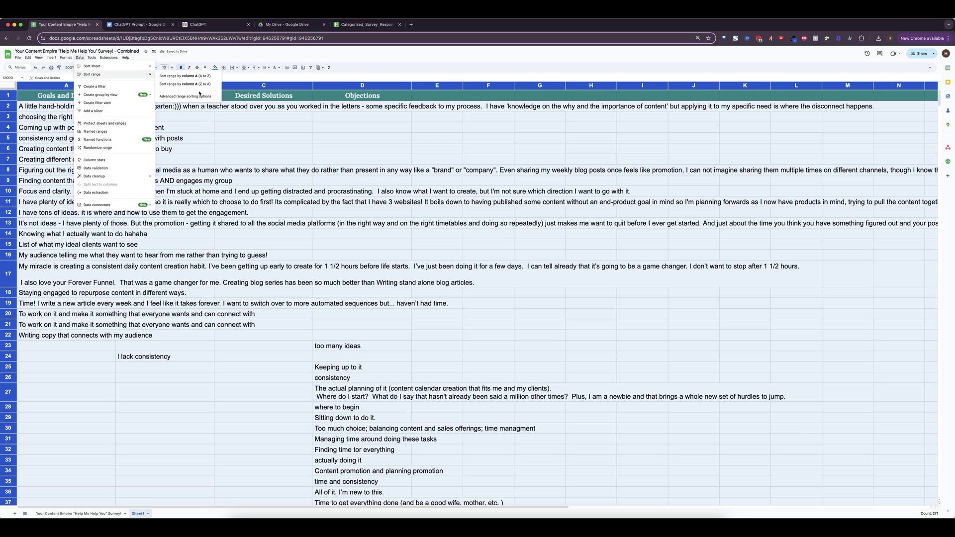
pyautogui.click(185, 97)
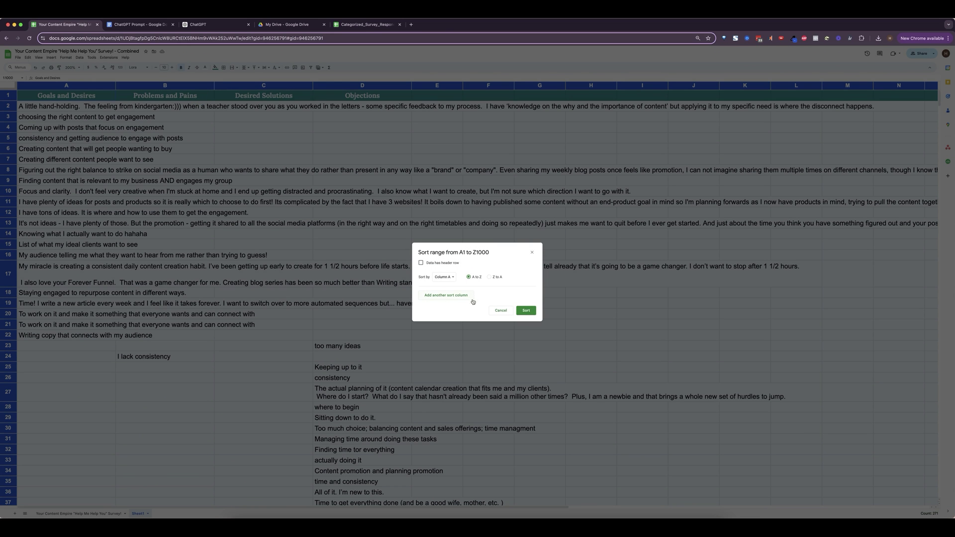
pyautogui.click(531, 252)
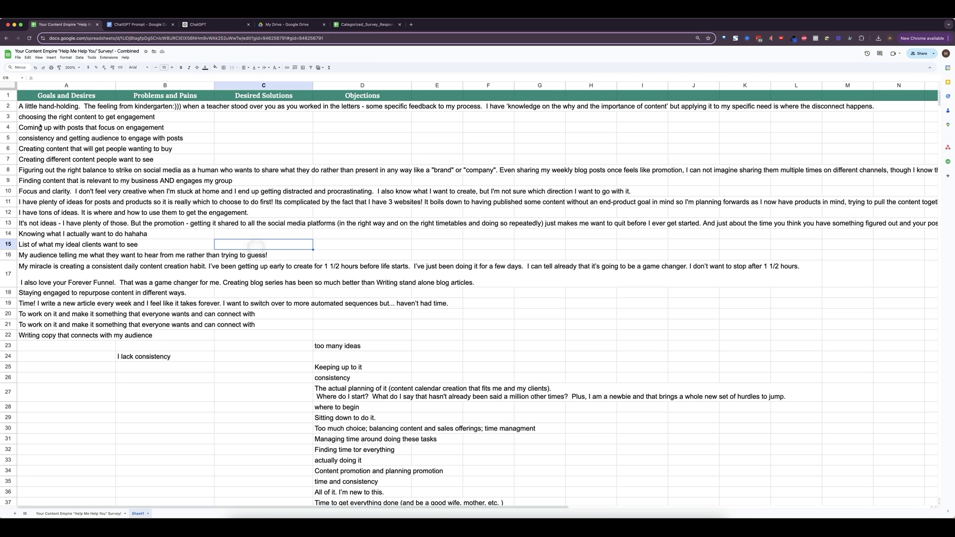
pyautogui.click(69, 84)
pyautogui.click(80, 57)
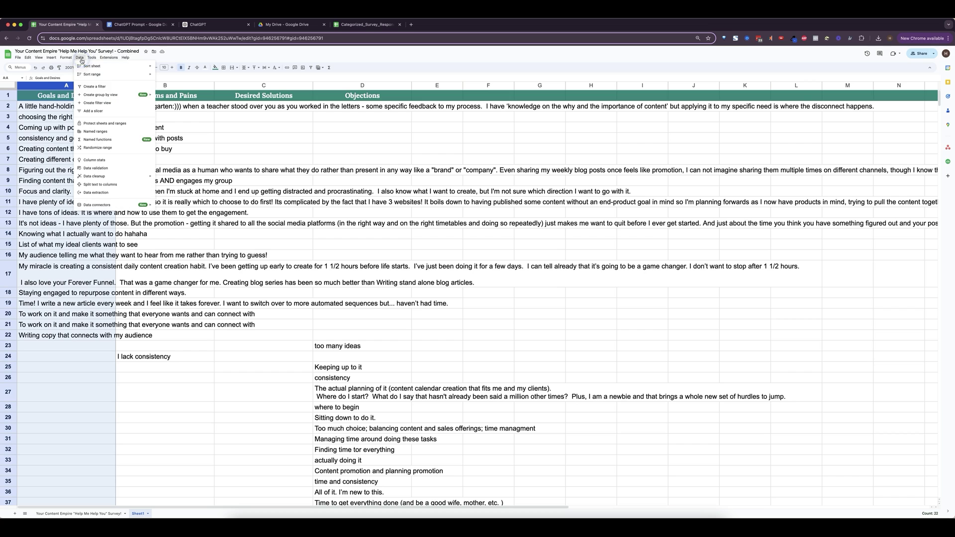
pyautogui.moveTo(100, 74)
pyautogui.click(215, 137)
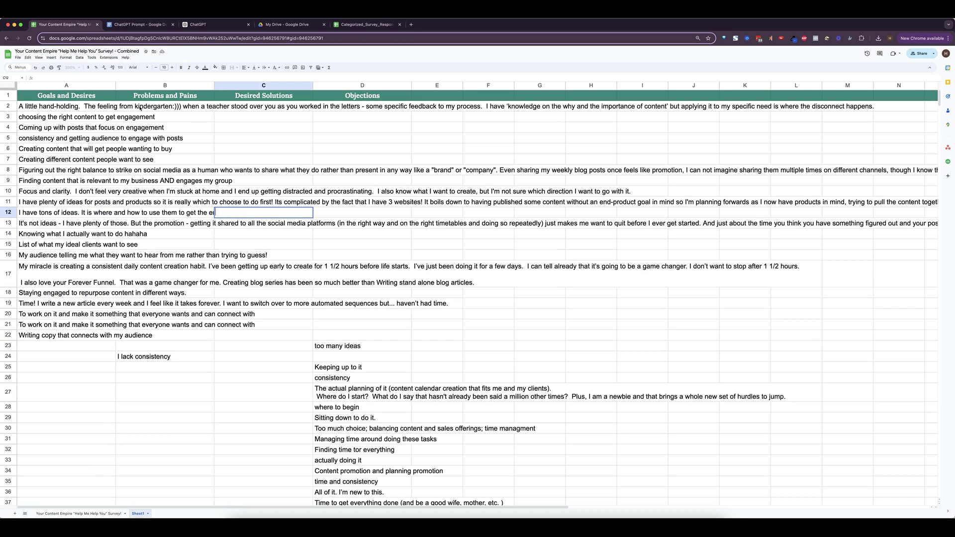
# Step: Sort column B (Problems and Pains) A to Z below its header row
pyautogui.click(153, 84)
pyautogui.click(80, 58)
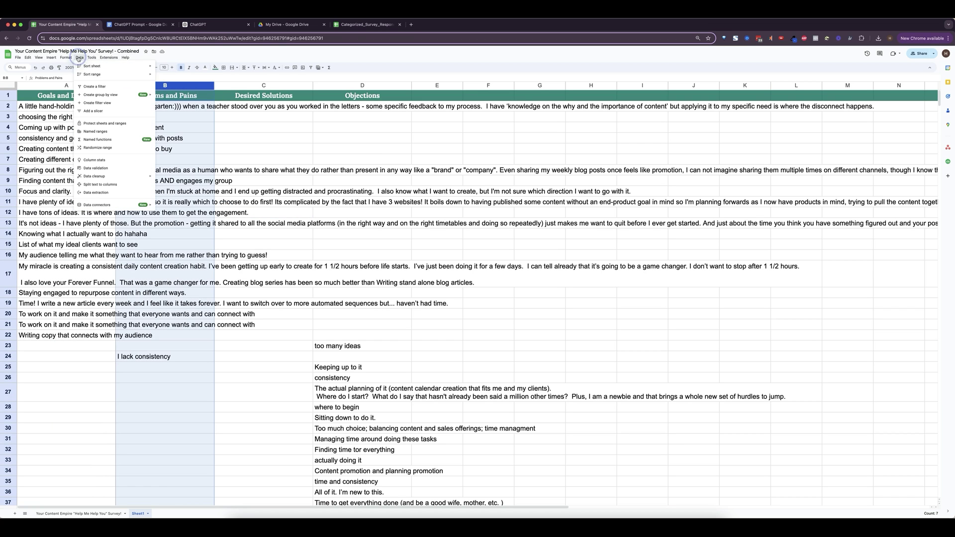
pyautogui.moveTo(99, 75)
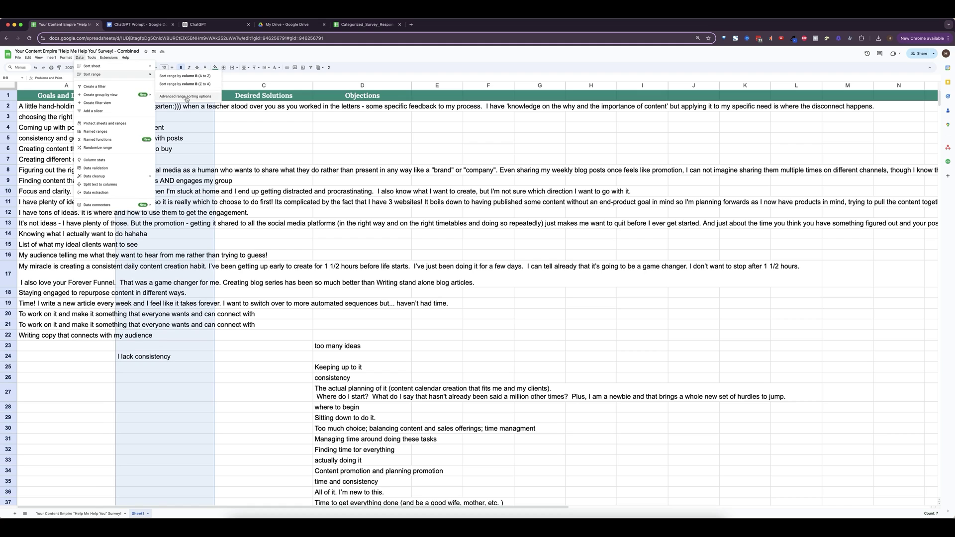
pyautogui.click(185, 96)
pyautogui.click(440, 263)
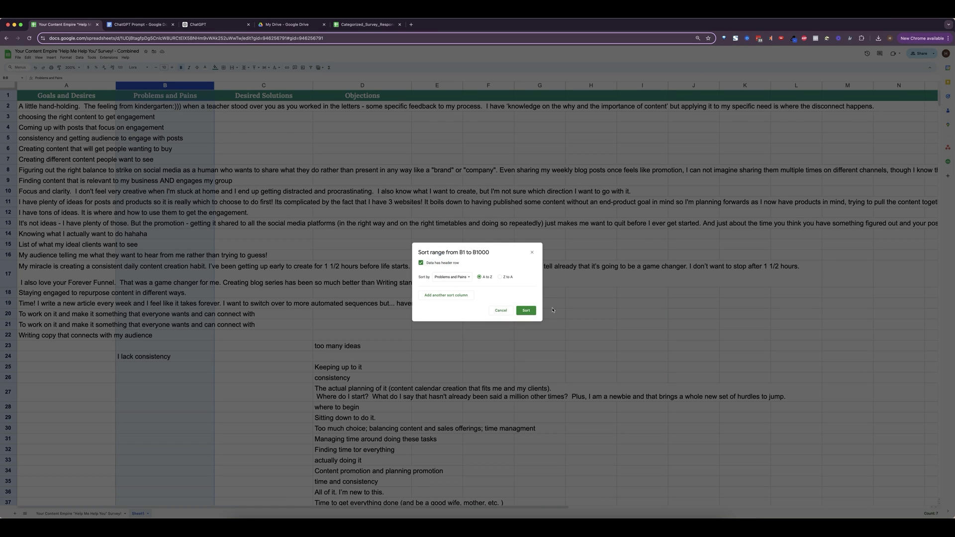
pyautogui.click(525, 310)
# Step: Sort column C (Desired Solutions) A to Z below its header row
pyautogui.click(252, 85)
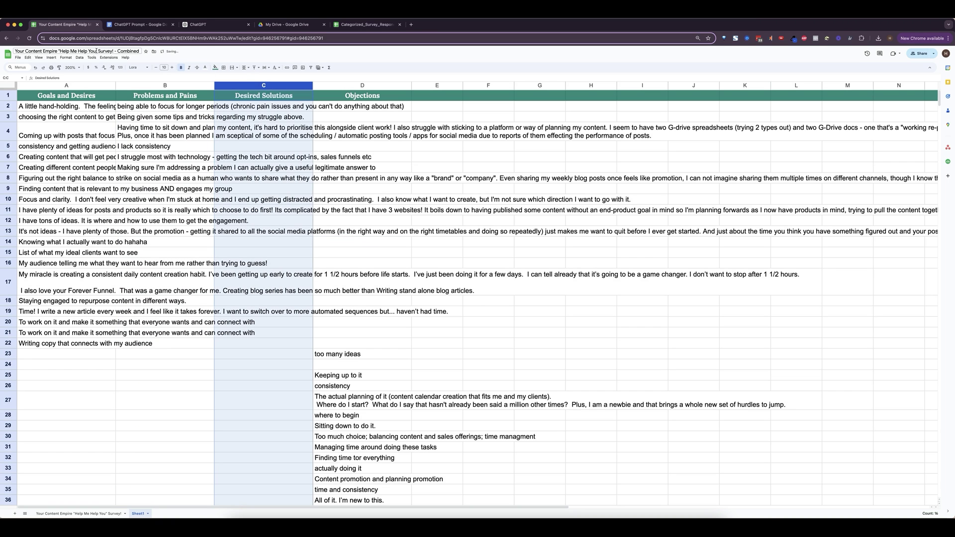
pyautogui.click(79, 57)
pyautogui.moveTo(115, 74)
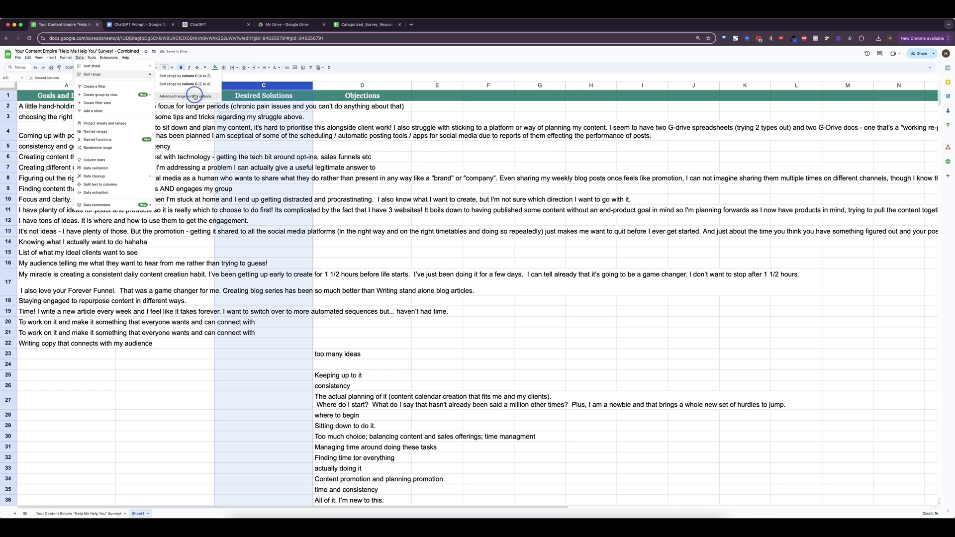
pyautogui.click(195, 96)
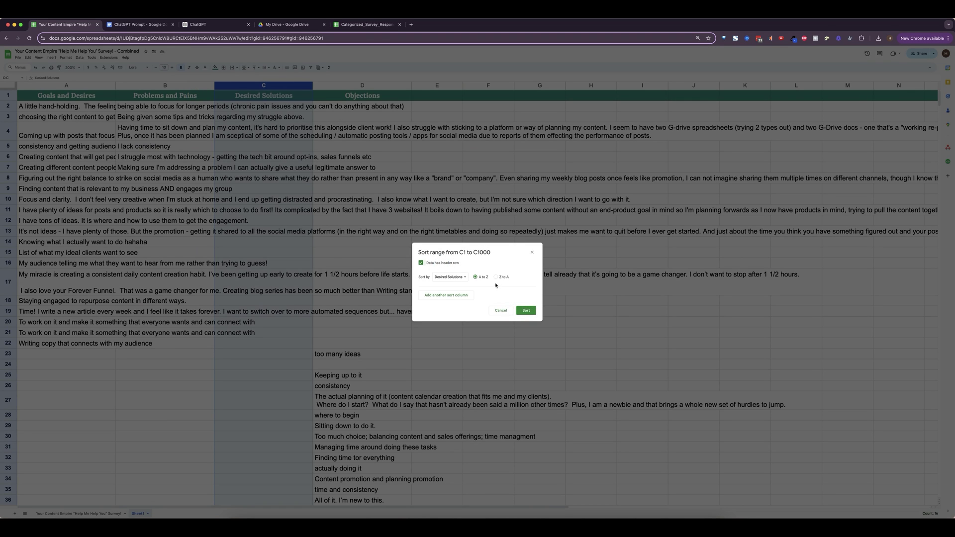
pyautogui.click(526, 310)
# Step: Sort column D (Objections) A to Z below its header row and check the results
pyautogui.click(400, 278)
pyautogui.hotkey('ctrl', 'space')
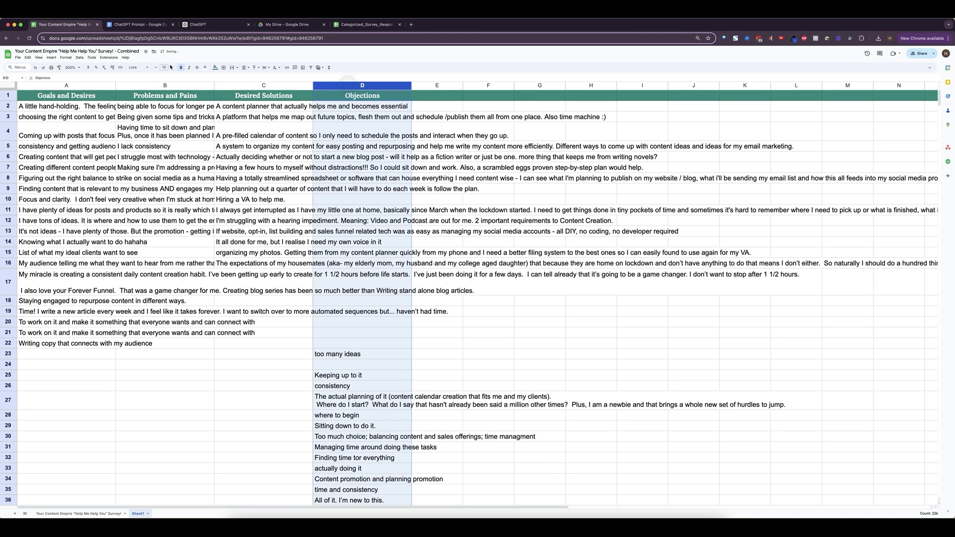
pyautogui.click(77, 58)
pyautogui.moveTo(109, 75)
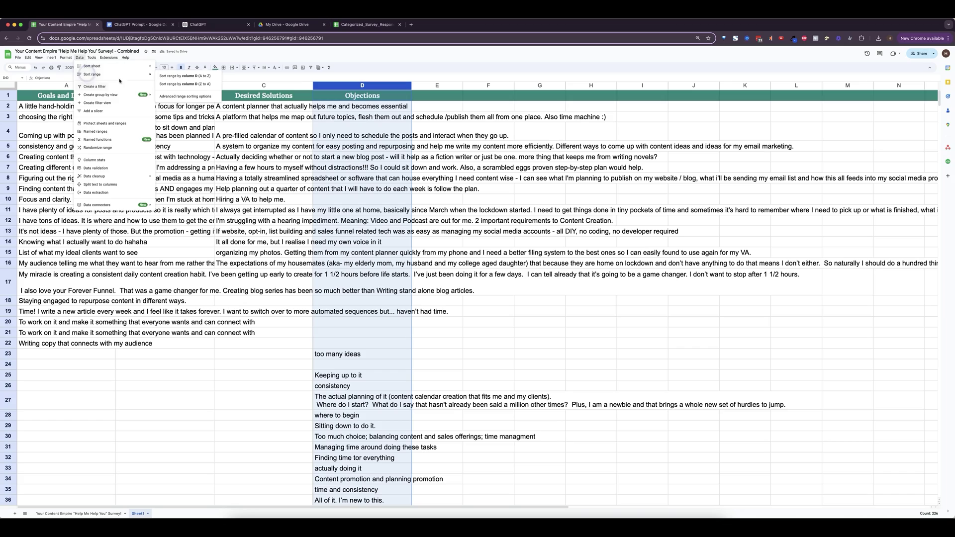
pyautogui.click(195, 96)
pyautogui.click(437, 262)
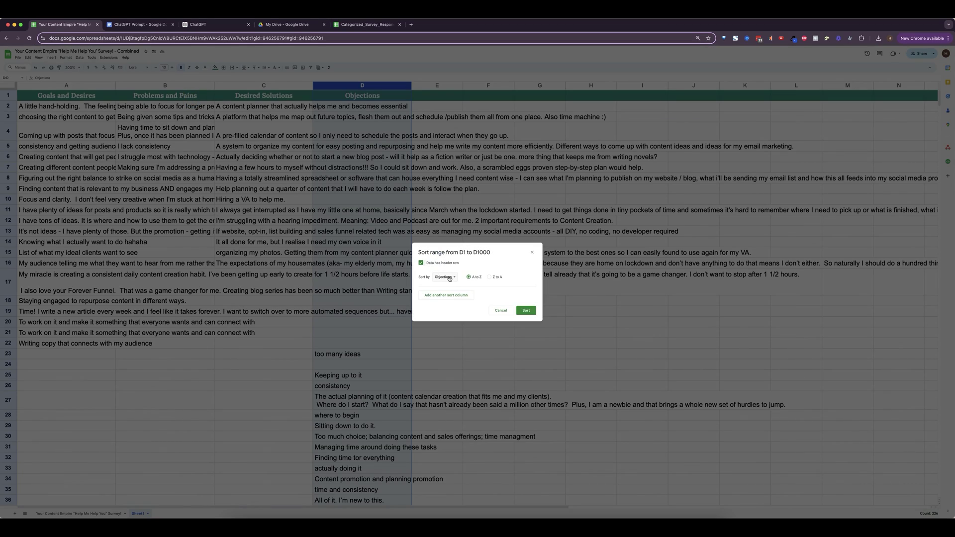
pyautogui.click(537, 314)
pyautogui.click(537, 315)
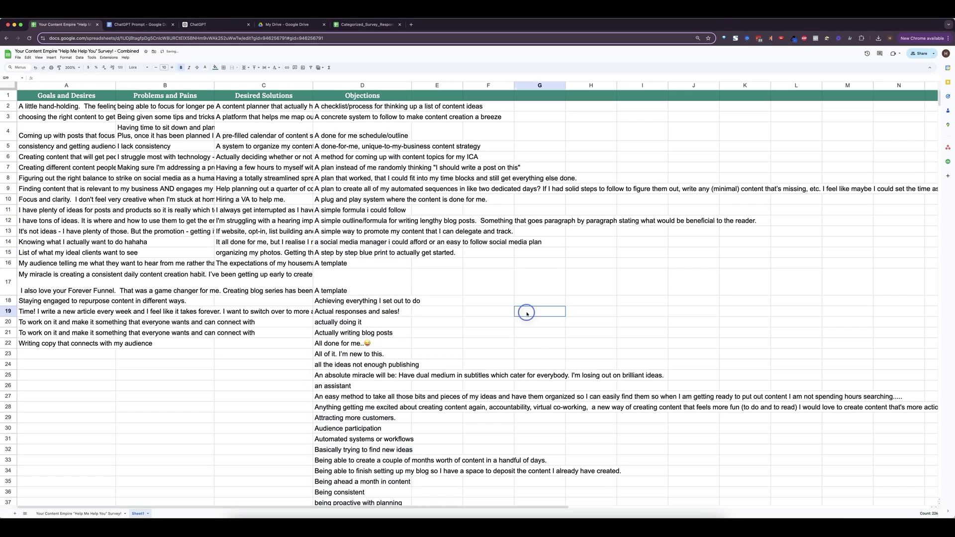
pyautogui.scroll(-10, 452, 356)
pyautogui.scroll(-10, 452, 356)
pyautogui.scroll(20, 451, 355)
pyautogui.scroll(-20, 447, 352)
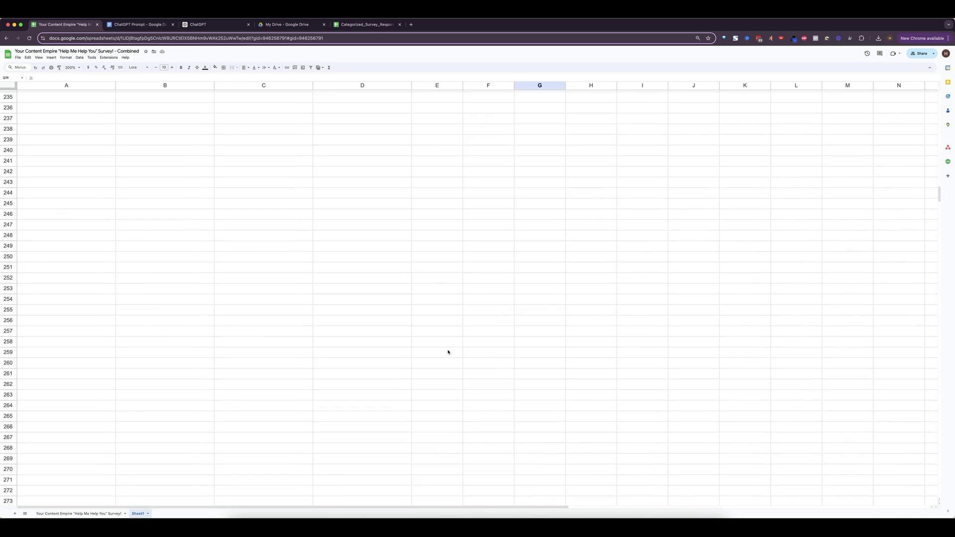
pyautogui.scroll(20, 448, 352)
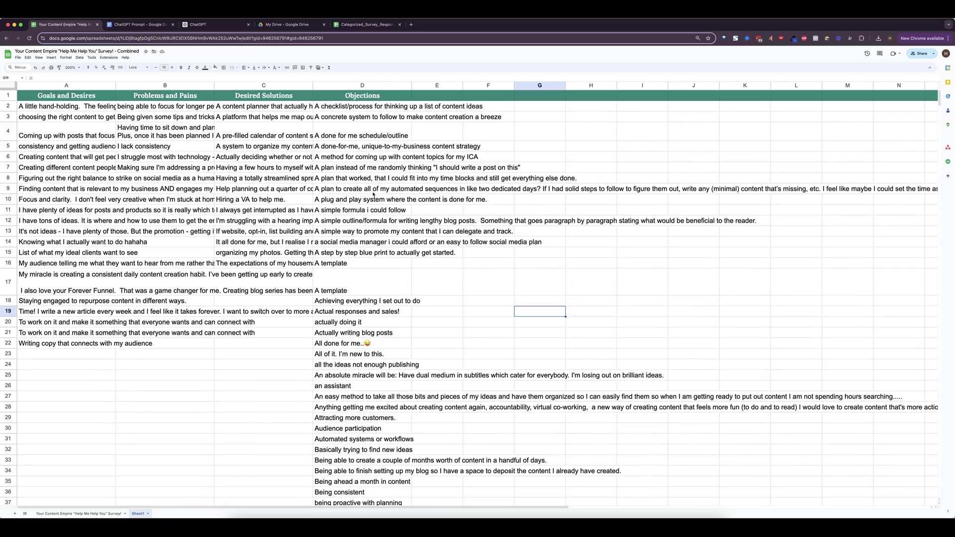
# Step: Browse through the answers in the Objections column
pyautogui.click(347, 115)
pyautogui.press('Down')
pyautogui.press('Down')
pyautogui.press('Down')
pyautogui.press('Down')
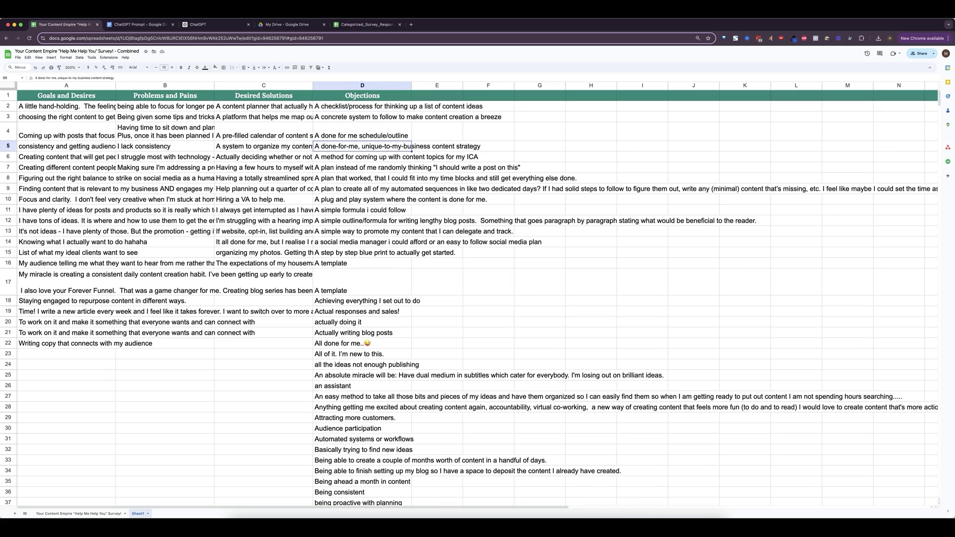
pyautogui.scroll(-20, 340, 149)
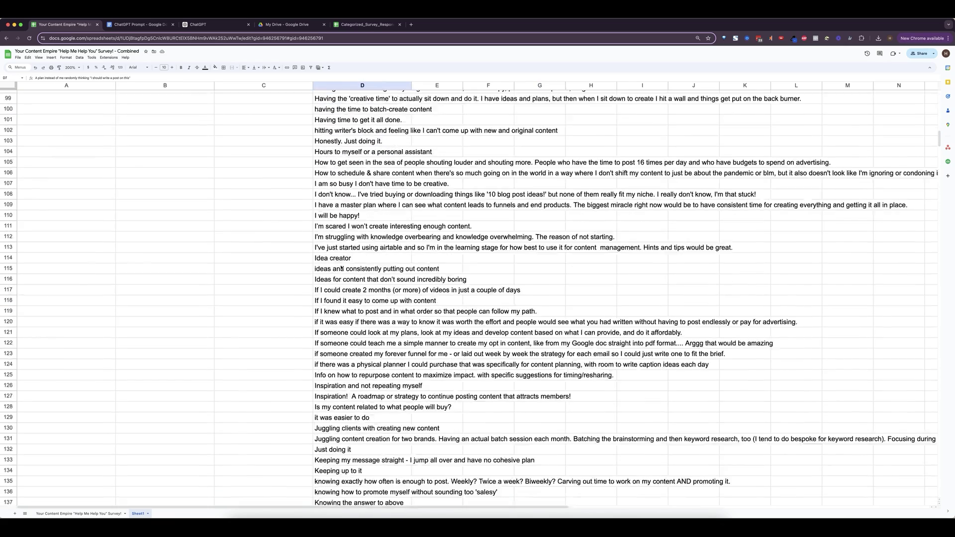
pyautogui.scroll(20, 341, 249)
pyautogui.scroll(5, 341, 269)
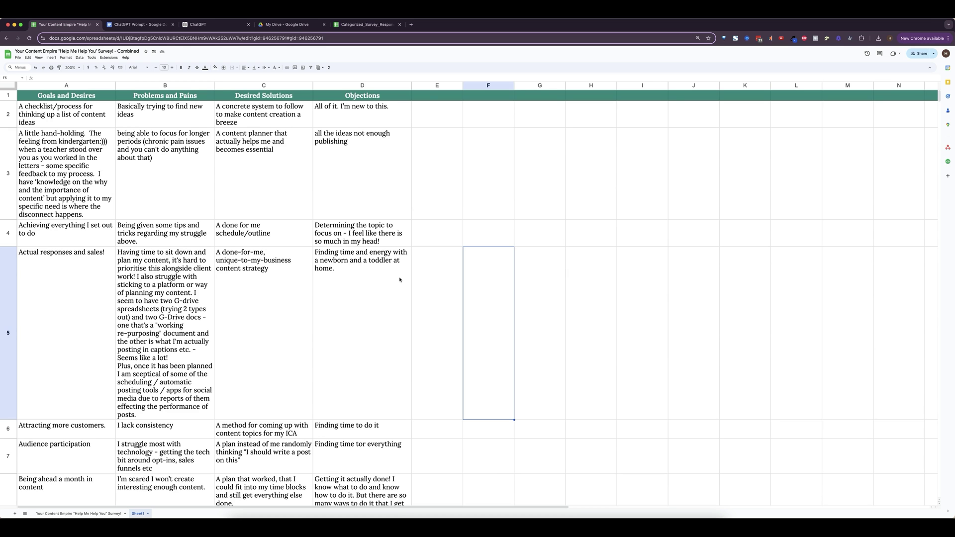
pyautogui.scroll(-15, 206, 252)
pyautogui.scroll(15, 203, 252)
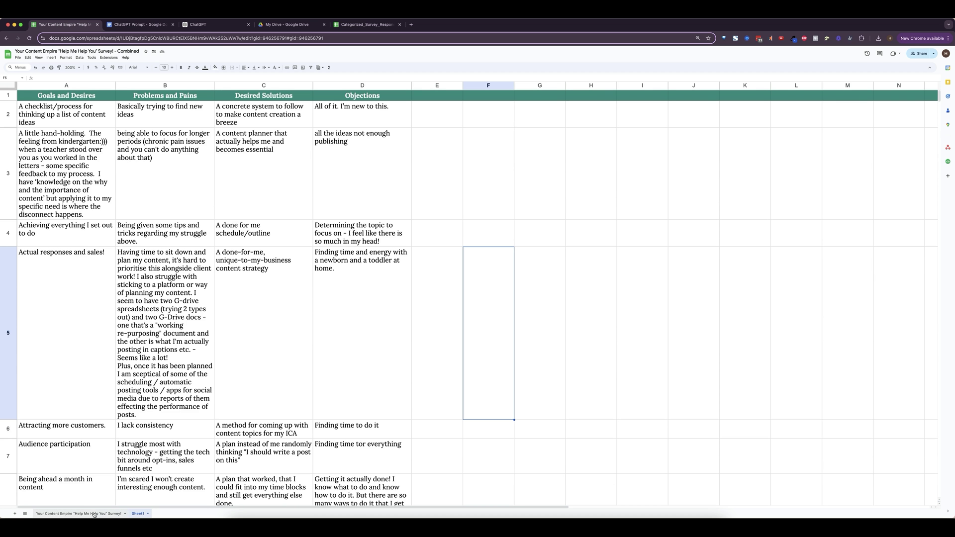
# Step: Move the survey sheet after Sheet1, rename Sheet1 to 'Messaging Matrix', and copy the document title
pyautogui.moveTo(85, 513); pyautogui.dragTo(155, 516)
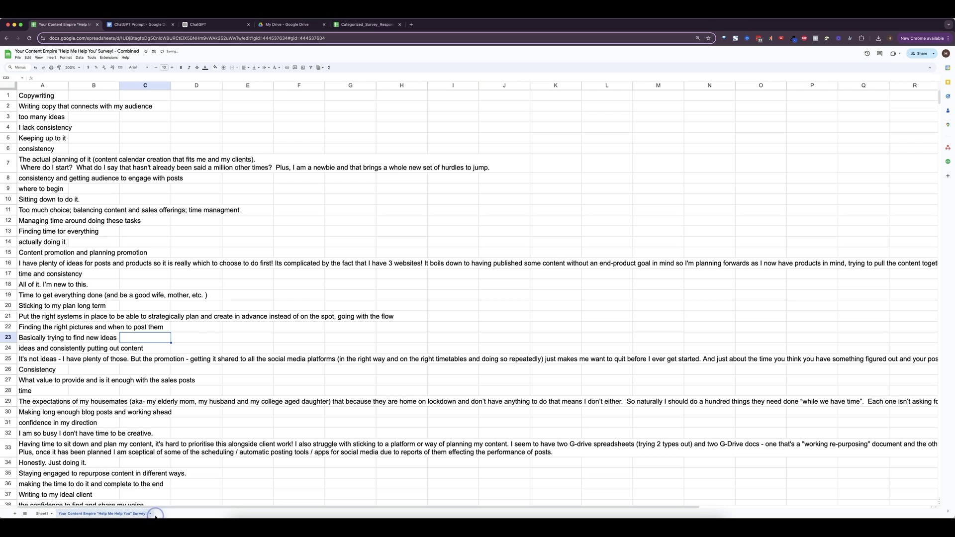
pyautogui.click(42, 513)
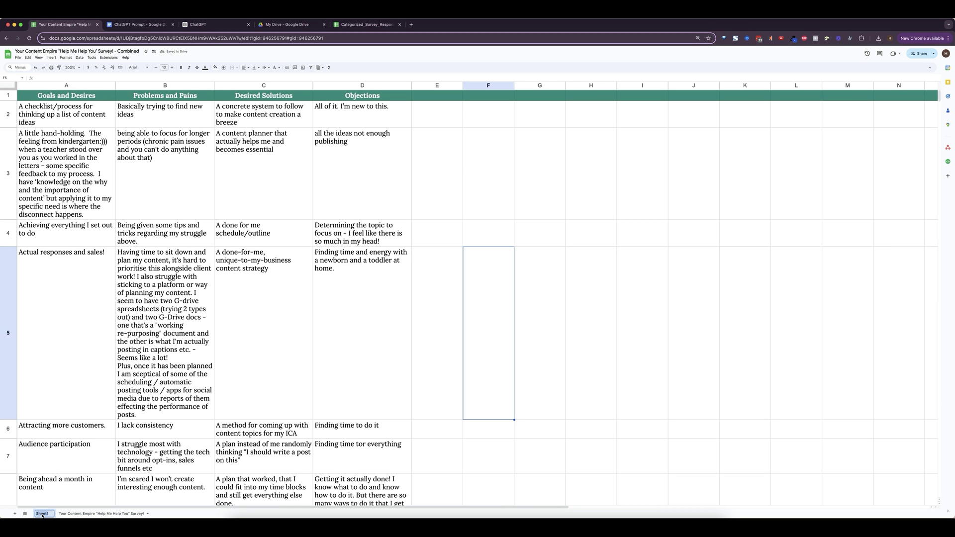
pyautogui.write('Messaging Matrix')
pyautogui.press('Return')
pyautogui.click(150, 303)
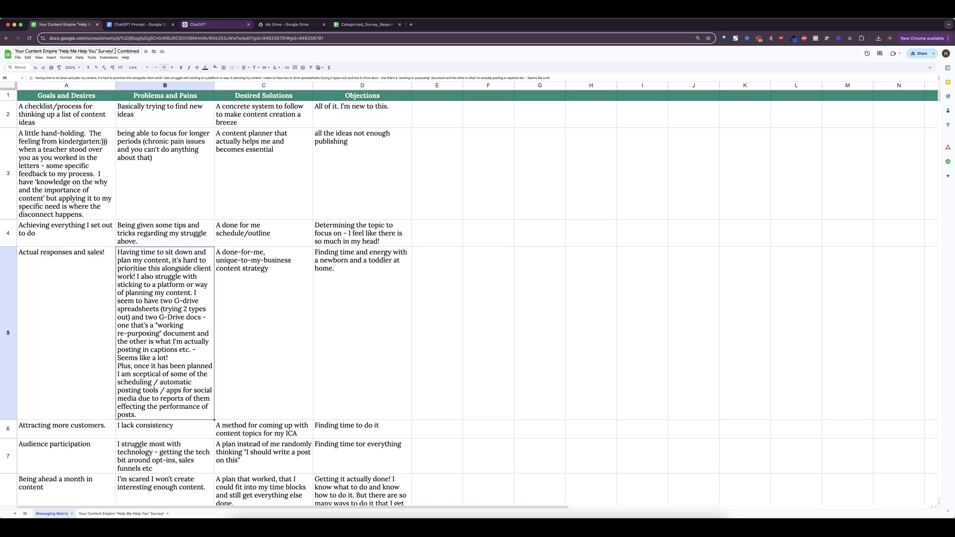
pyautogui.click(226, 25)
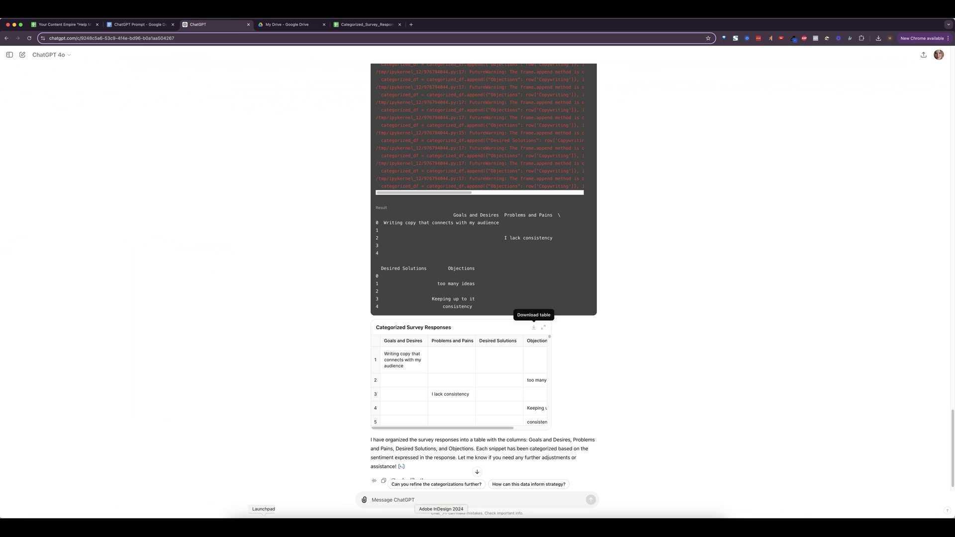
# Step: Attach the Combined survey spreadsheet from Google Drive using the pasted title
pyautogui.click(364, 500)
pyautogui.click(396, 470)
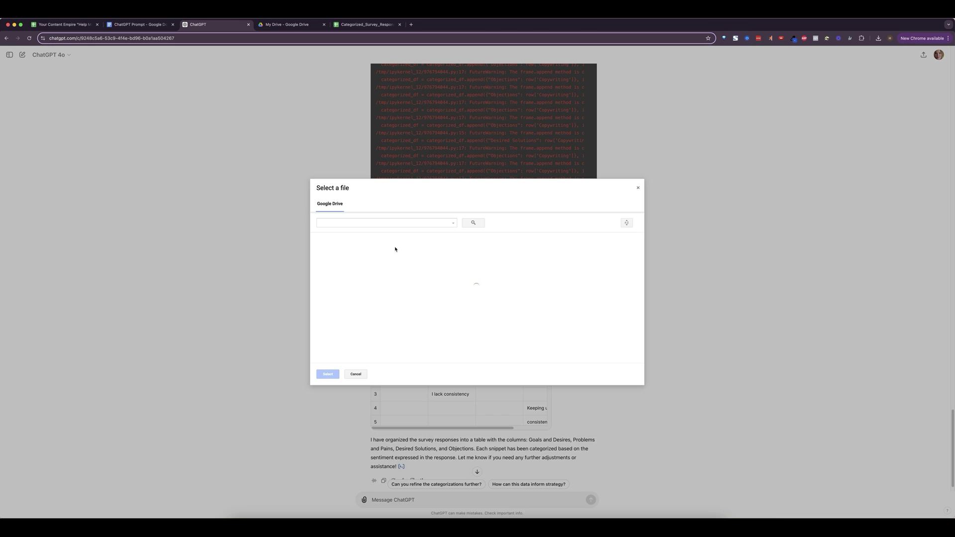
pyautogui.click(365, 225)
pyautogui.write('Your Content Empire "Help Me Help You" Survey! - Combined')
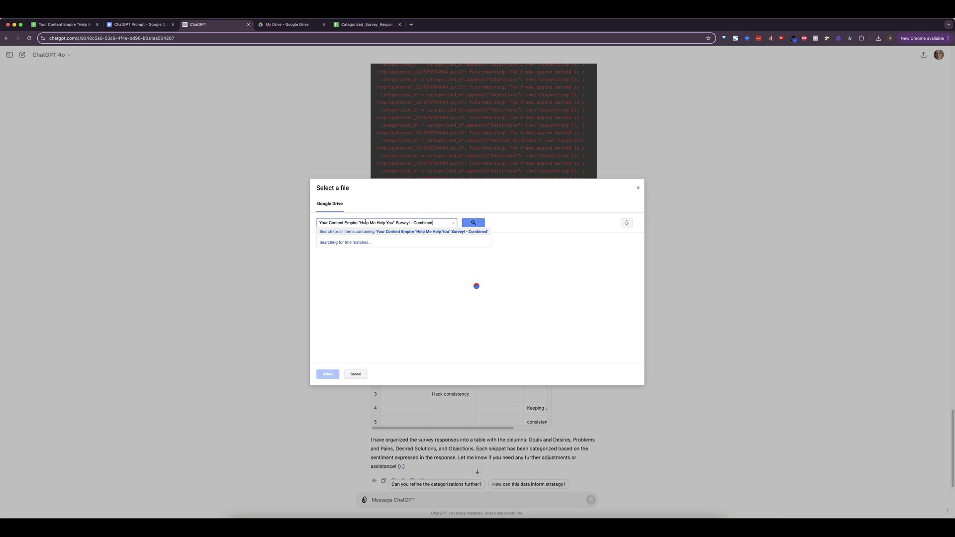
pyautogui.press('Return')
pyautogui.doubleClick(365, 253)
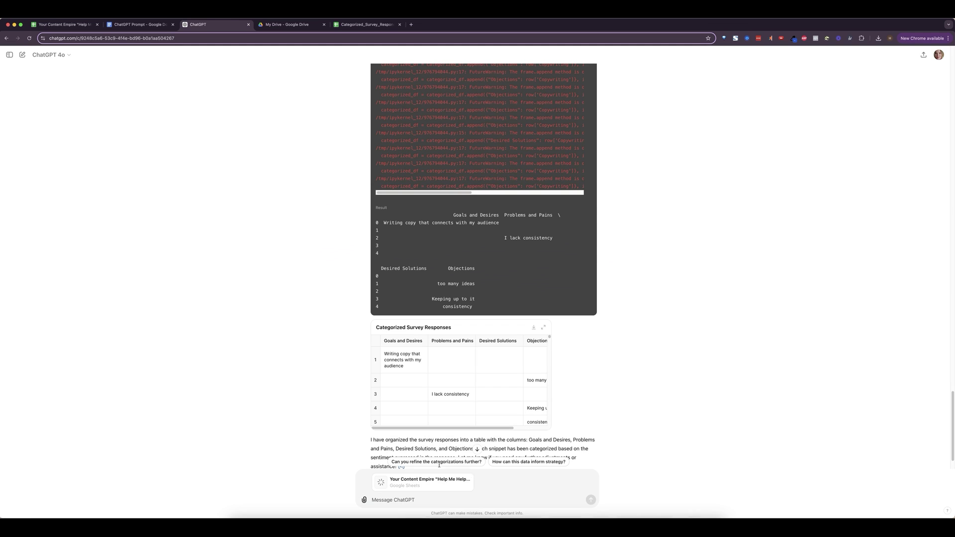
# Step: Ask ChatGPT for 10 headlines pulling from the Goals and Desires column of the attached table
pyautogui.write('Can you help me come up with 10 headlings pu')
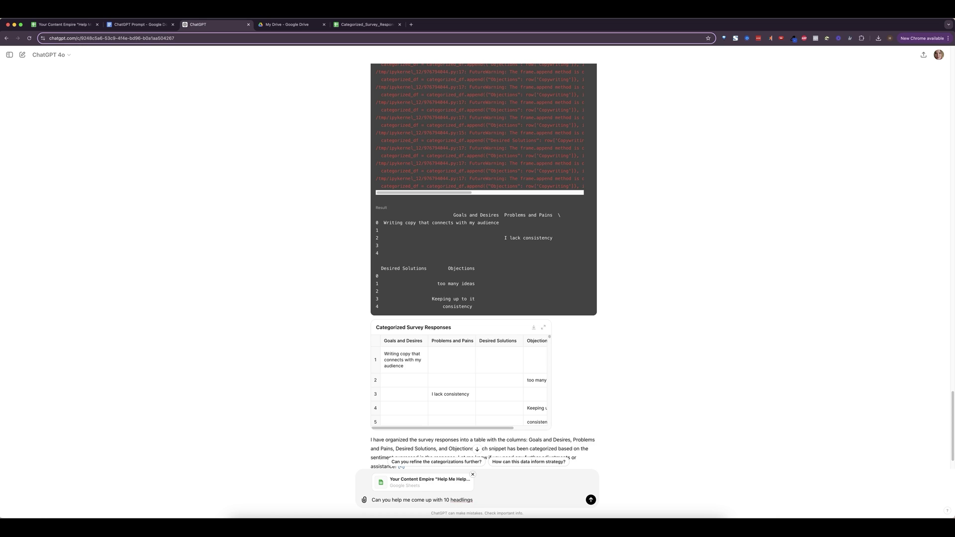
pyautogui.press('BackSpace')
pyautogui.press('BackSpace')
pyautogui.write('es pulling from')
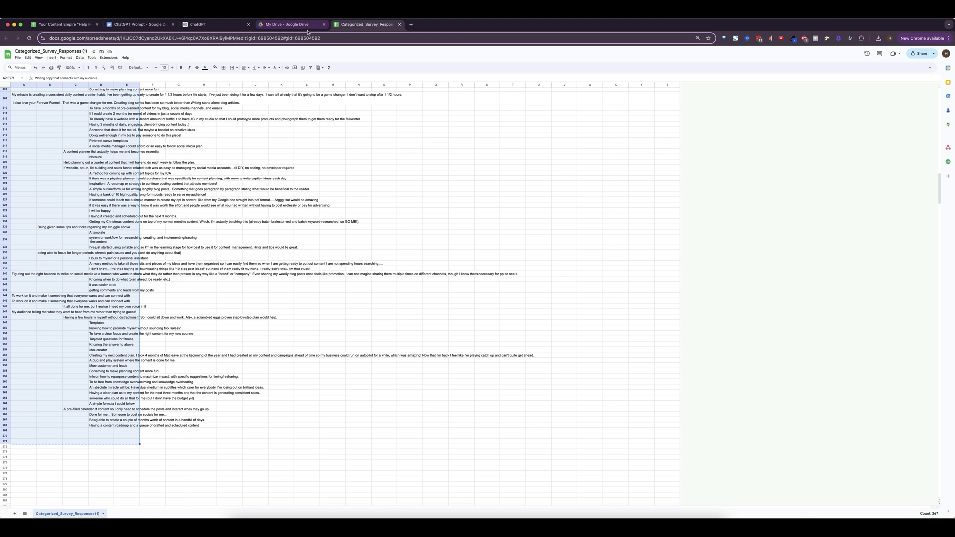
pyautogui.click(209, 24)
pyautogui.write('the Goals and Desires')
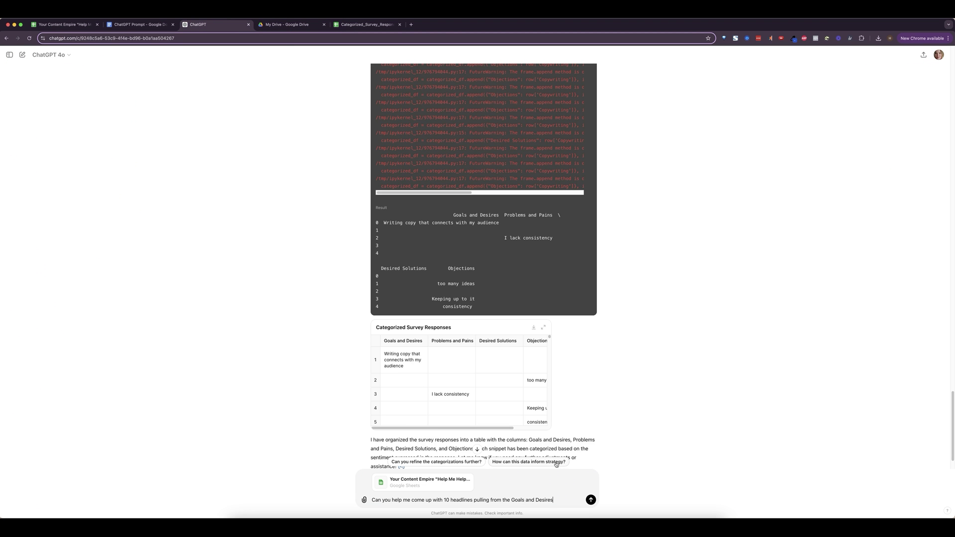
pyautogui.write(' column in the attqach')
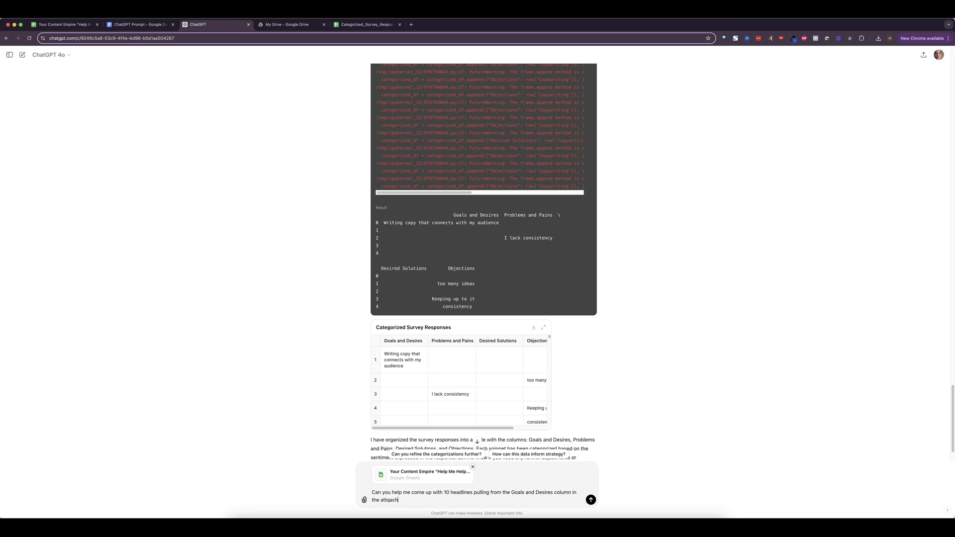
pyautogui.press('BackSpace')
pyautogui.press('BackSpace')
pyautogui.press('BackSpace')
pyautogui.press('BackSpace')
pyautogui.write('ached table?')
pyautogui.press('super+a')
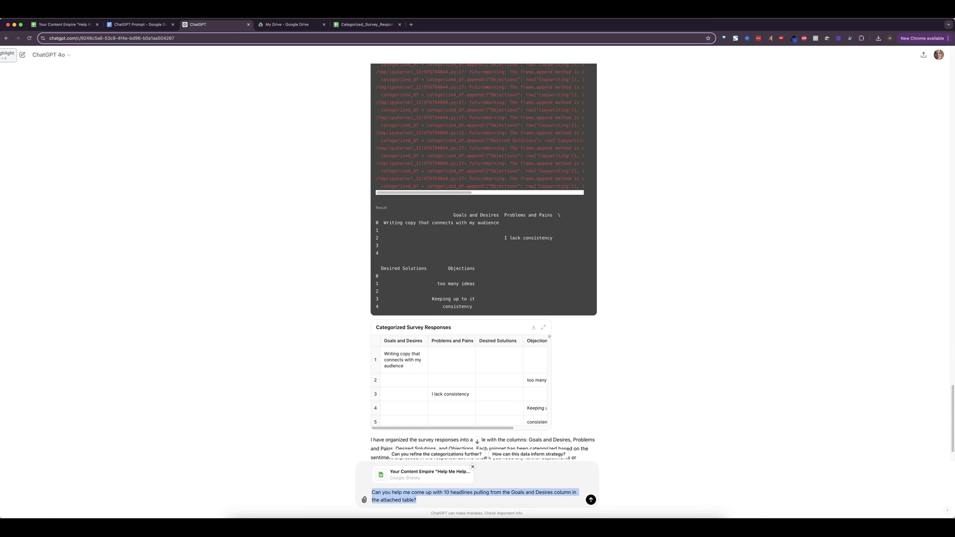
pyautogui.press('Return')
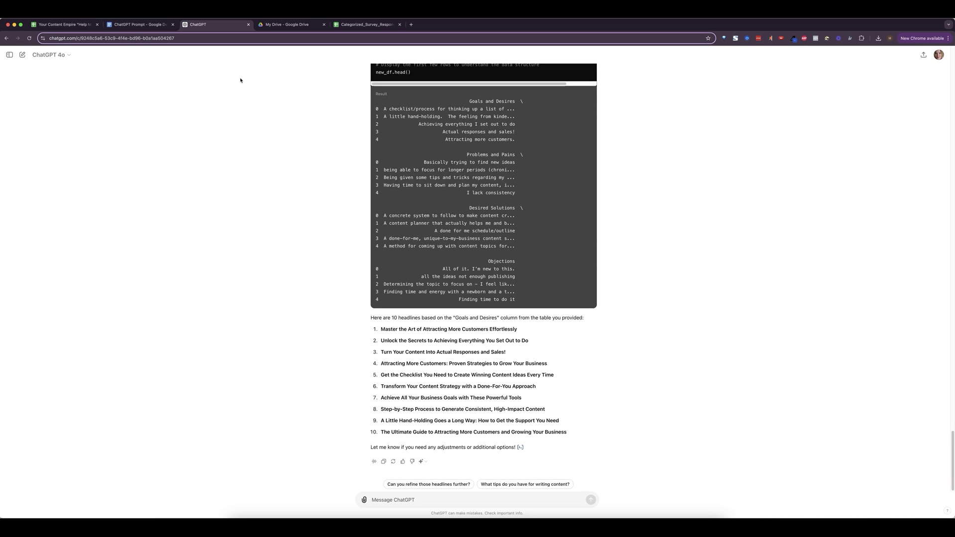
# Step: Write a request for 10 content paid offer ideas based on the Desired Solutions column
pyautogui.click(423, 501)
pyautogui.write('Can you come up')
pyautogui.write(' with 10 content')
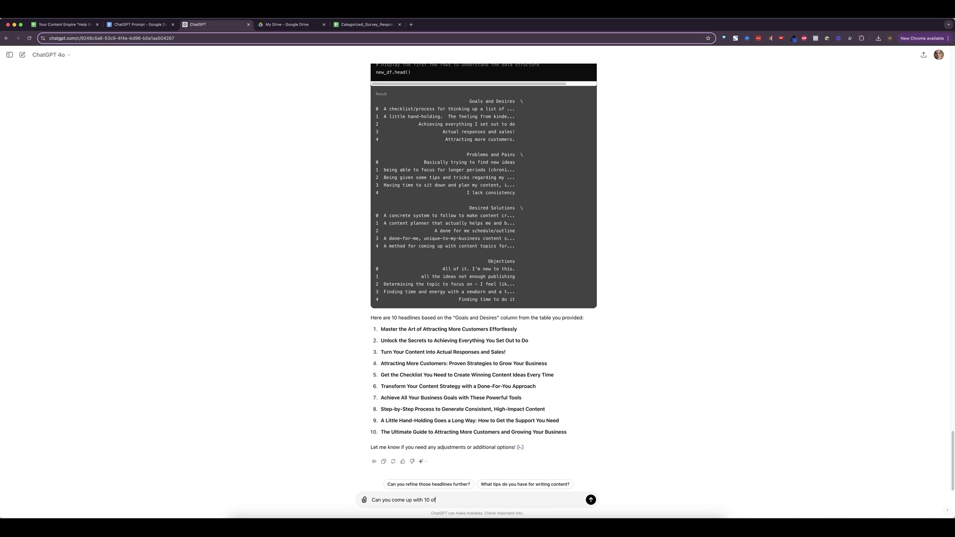
pyautogui.write(' paid offer ideas based on the designe')
pyautogui.write('d solution colu')
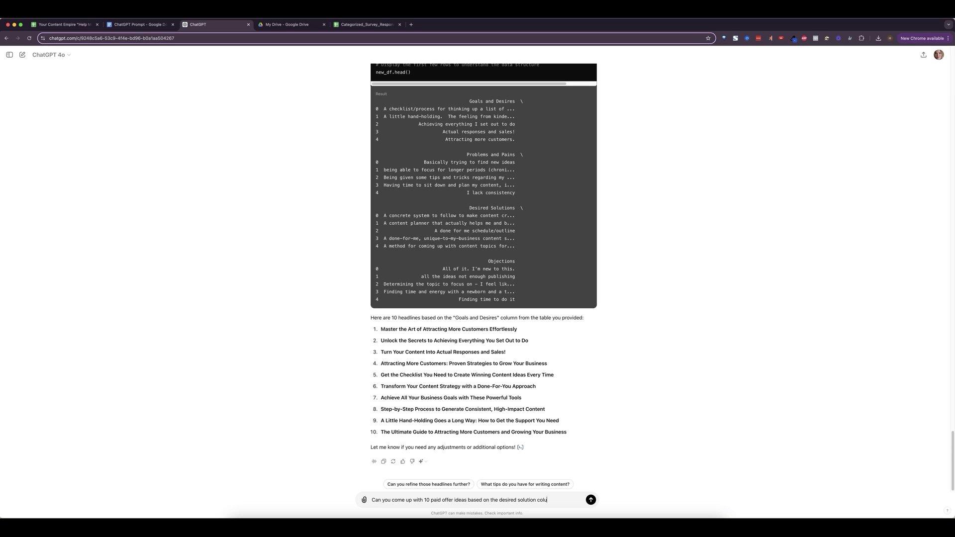
pyautogui.write('m')
pyautogui.press('BackSpace')
pyautogui.press('BackSpace')
pyautogui.press('BackSpace')
pyautogui.press('BackSpace')
pyautogui.press('BackSpace')
pyautogui.press('BackSpace')
pyautogui.write('s column in the table?')
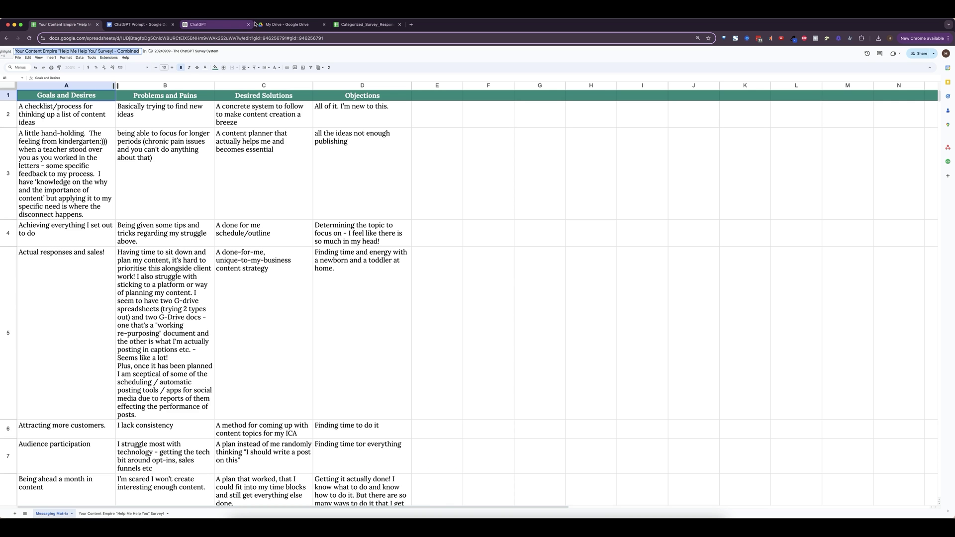
pyautogui.click(198, 24)
# Step: Attach the Combined survey spreadsheet from Google Drive and send the request
pyautogui.moveTo(398, 466)
pyautogui.click(503, 475)
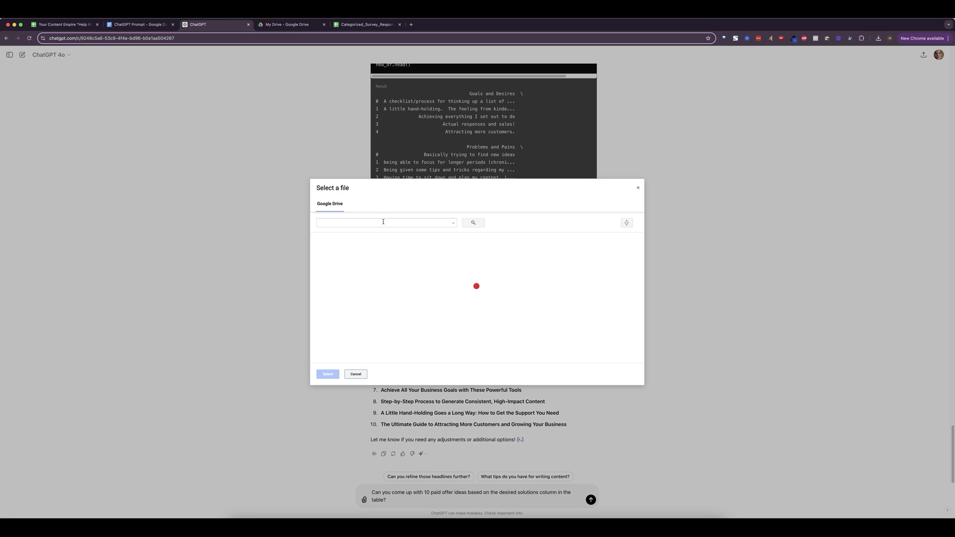
pyautogui.write('Your Content Empire "Help Me Help You" Survey! - Combined')
pyautogui.press('Return')
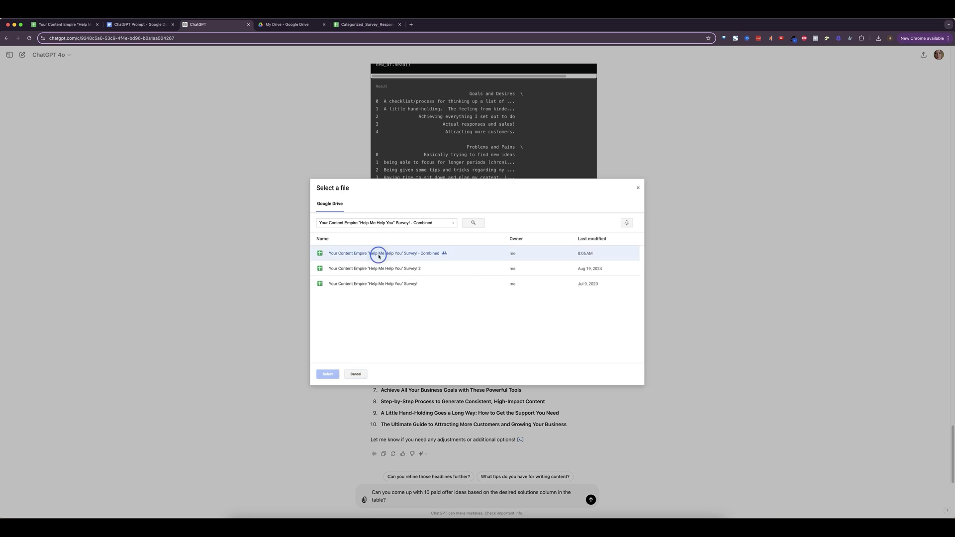
pyautogui.doubleClick(380, 254)
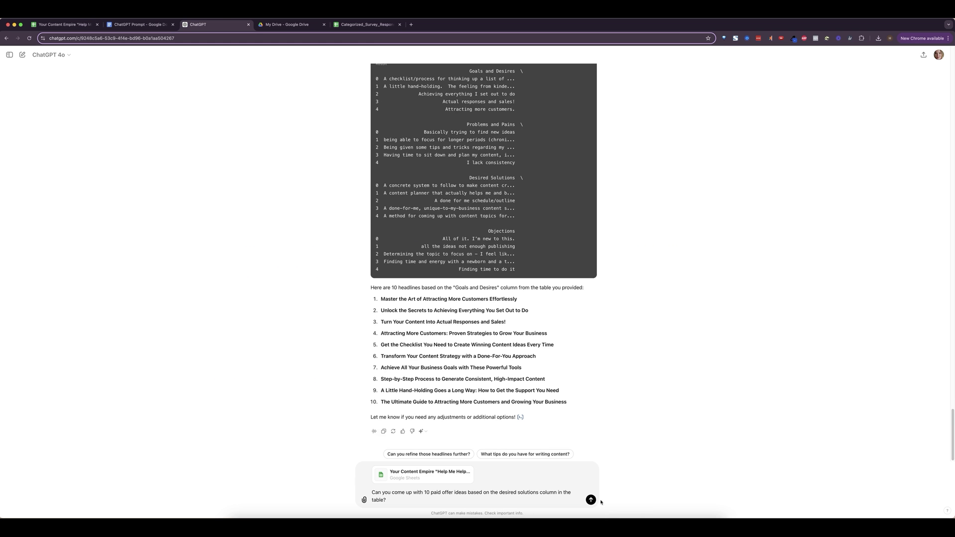
pyautogui.press('Return')
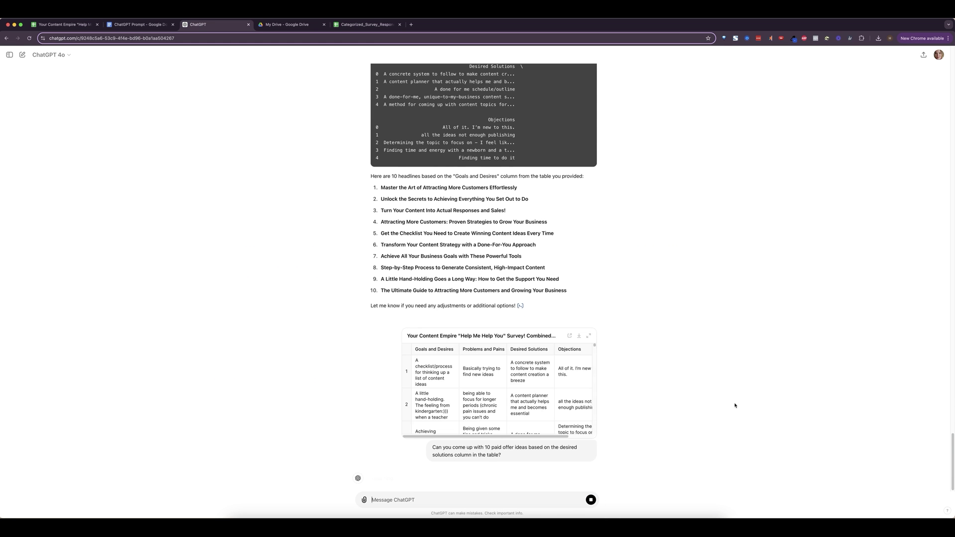